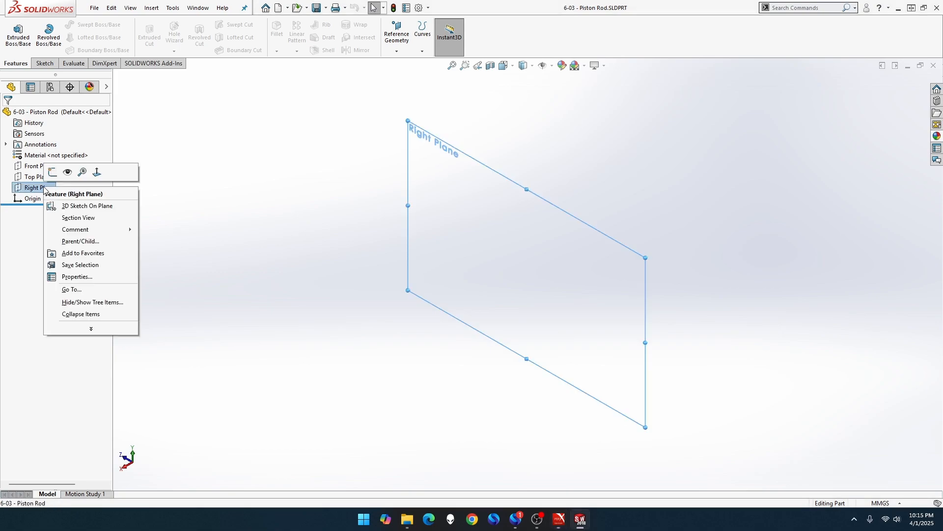
# Step: Start a sketch on the Right Plane and draw a circle about 67 mm in diameter centred on the origin
pyautogui.click(57, 181)
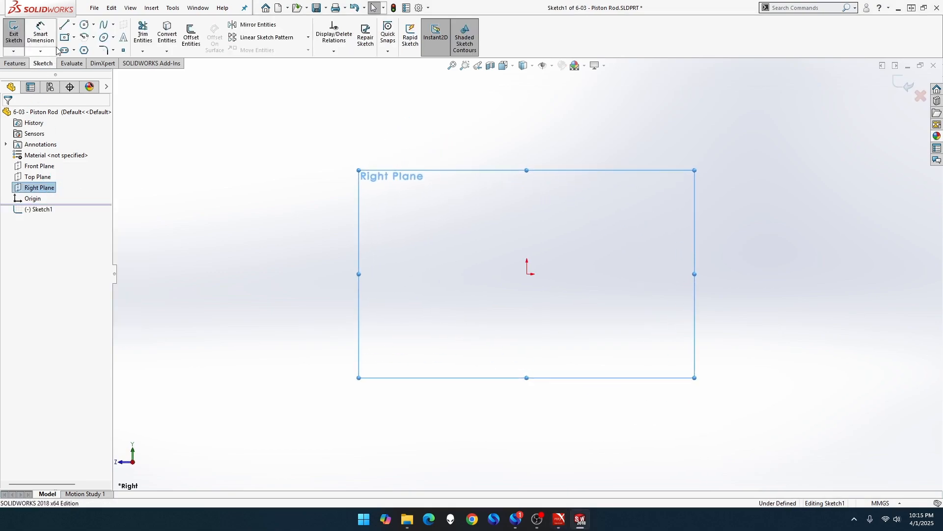
pyautogui.click(84, 25)
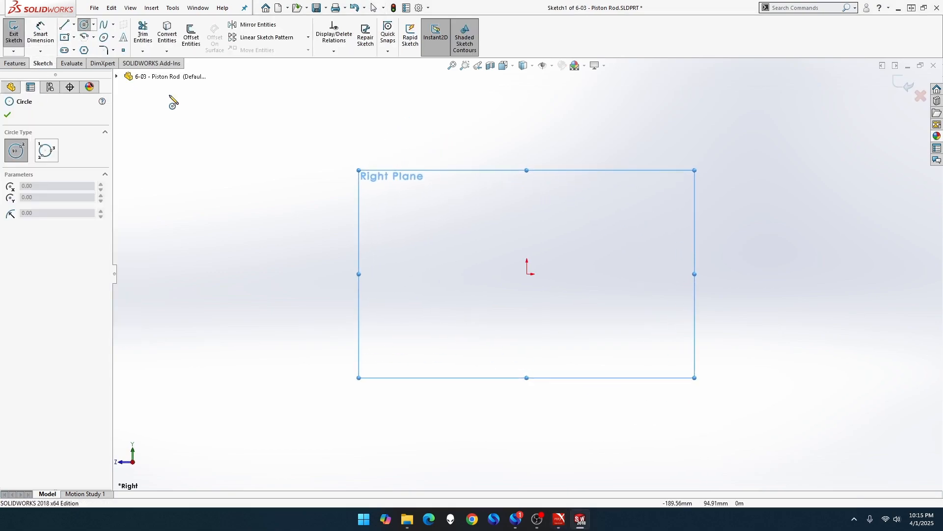
pyautogui.moveTo(527, 274); pyautogui.dragTo(566, 227)
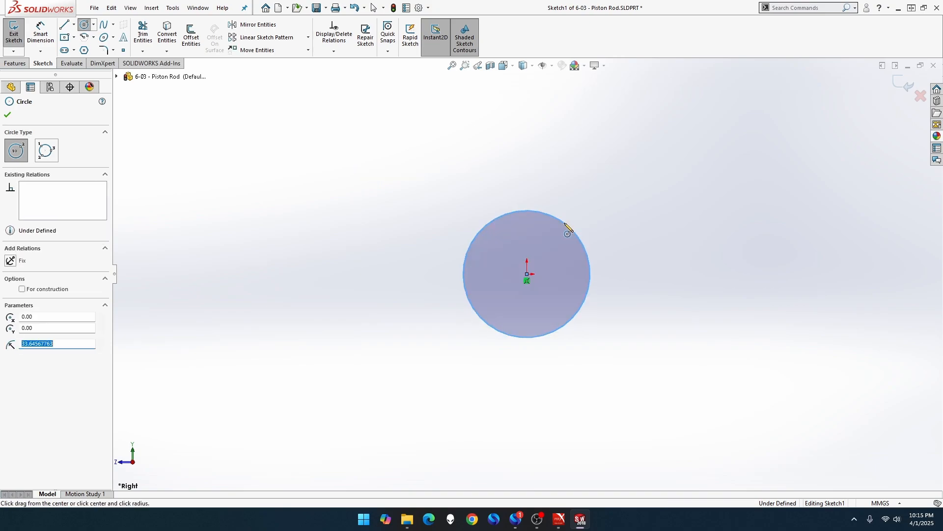
# Step: Dimension the circle's diameter to 11 mm and exit the sketch
pyautogui.click(40, 35)
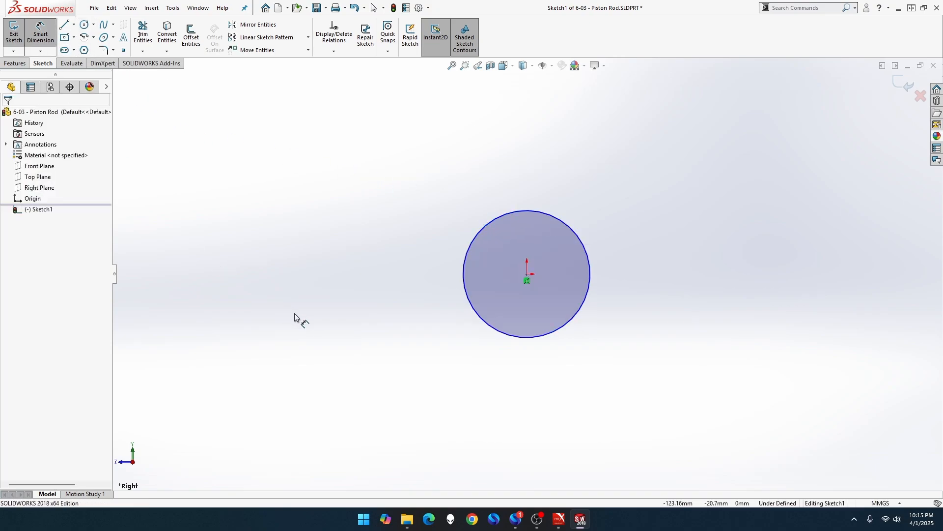
pyautogui.click(461, 273)
pyautogui.click(379, 160)
pyautogui.write('11')
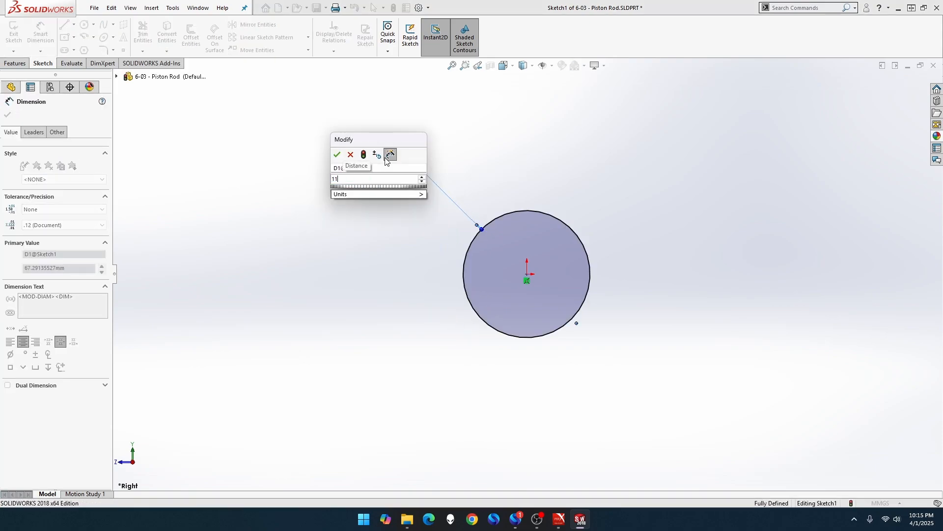
pyautogui.press('Return')
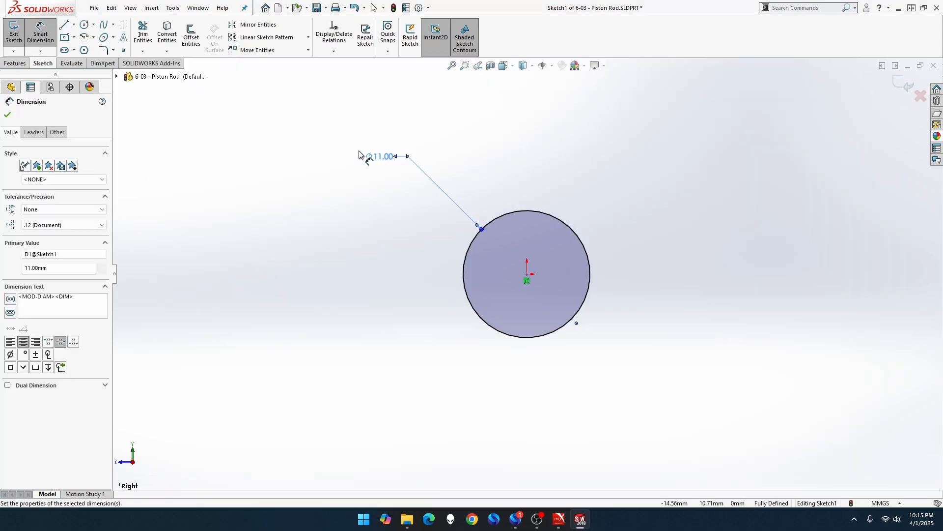
pyautogui.click(15, 44)
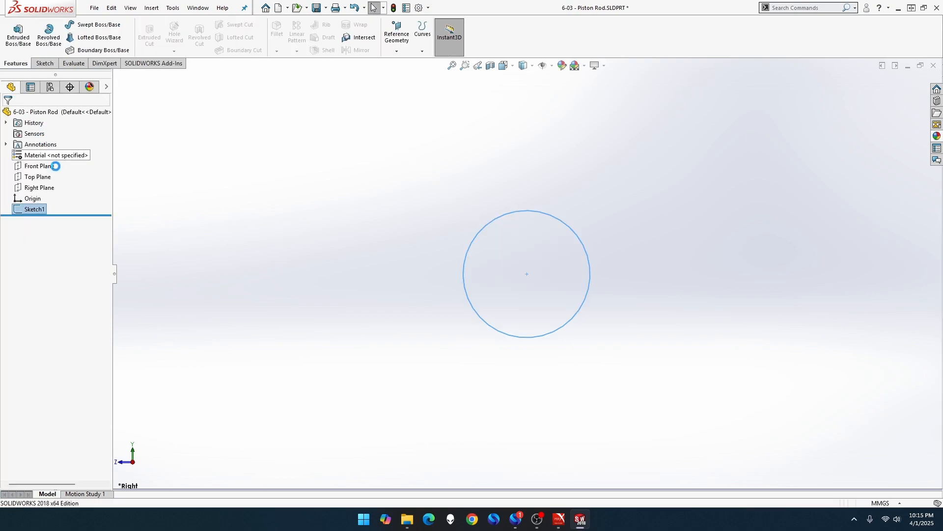
# Step: Extrude the circle sketch as a boss with the Mid Plane end condition and a depth of 135 mm
pyautogui.click(15, 44)
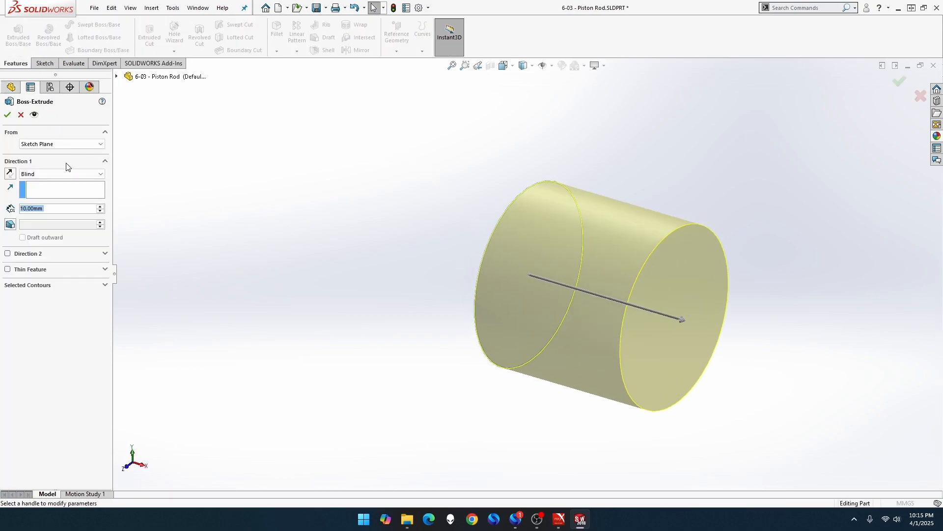
pyautogui.click(65, 175)
pyautogui.click(63, 214)
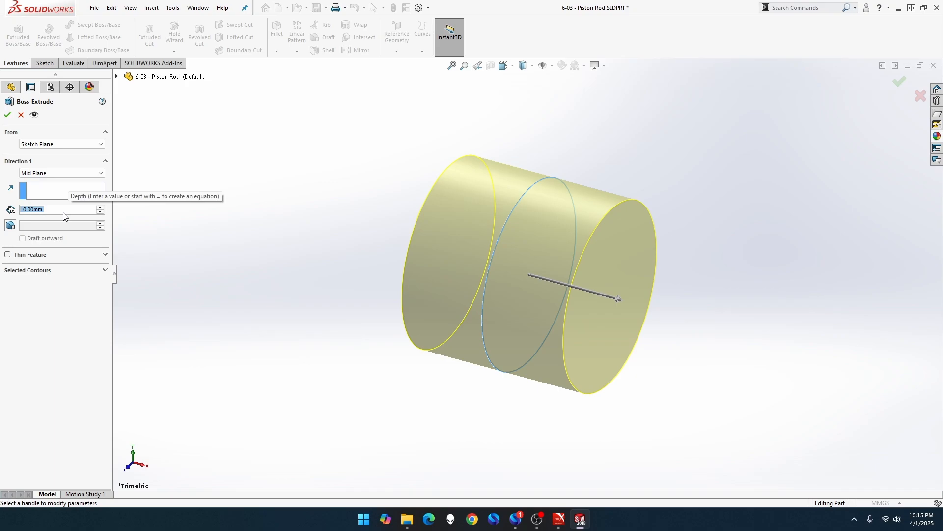
pyautogui.write('135')
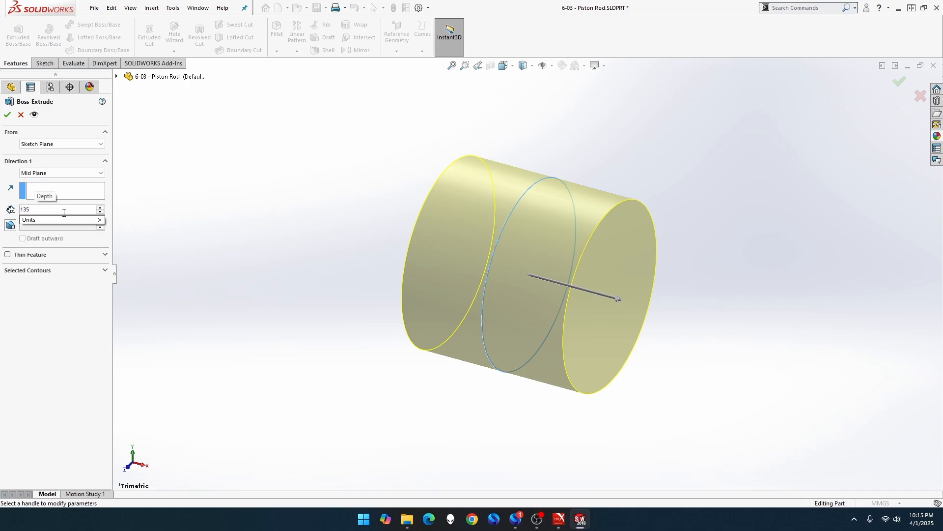
pyautogui.press('Return')
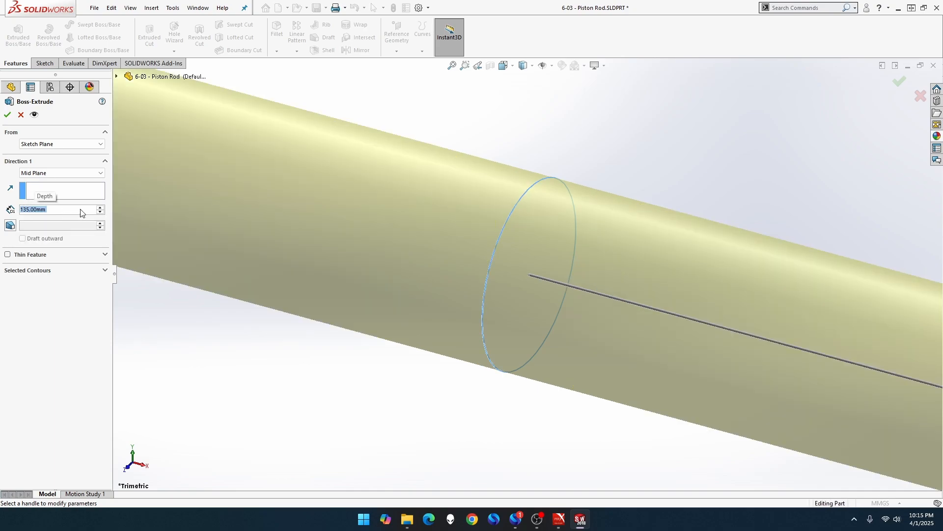
pyautogui.click(452, 65)
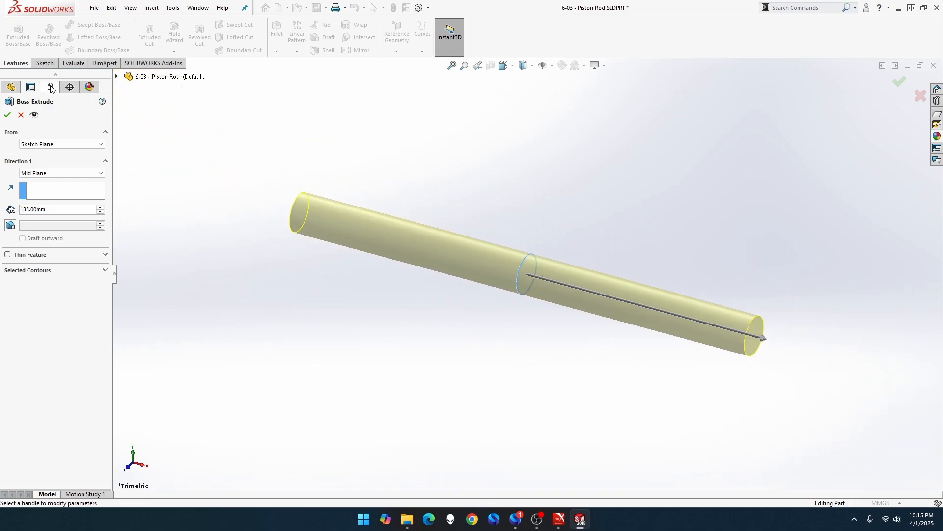
pyautogui.click(7, 115)
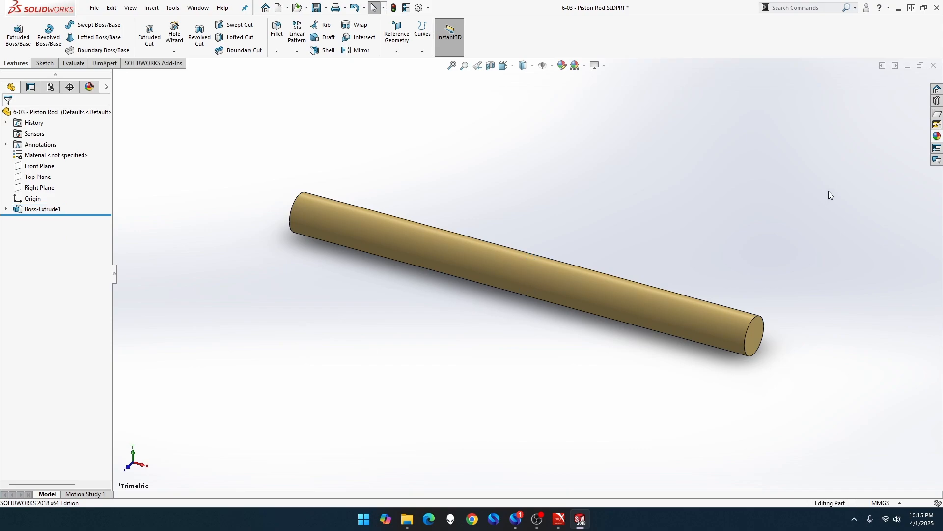
# Step: Apply the polished steel appearance to the rod
pyautogui.click(936, 137)
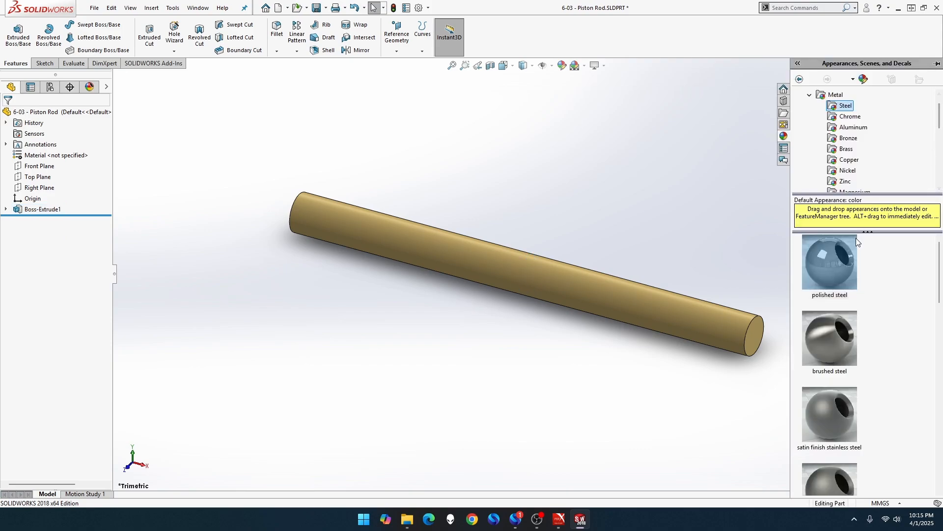
pyautogui.moveTo(856, 238); pyautogui.dragTo(685, 293)
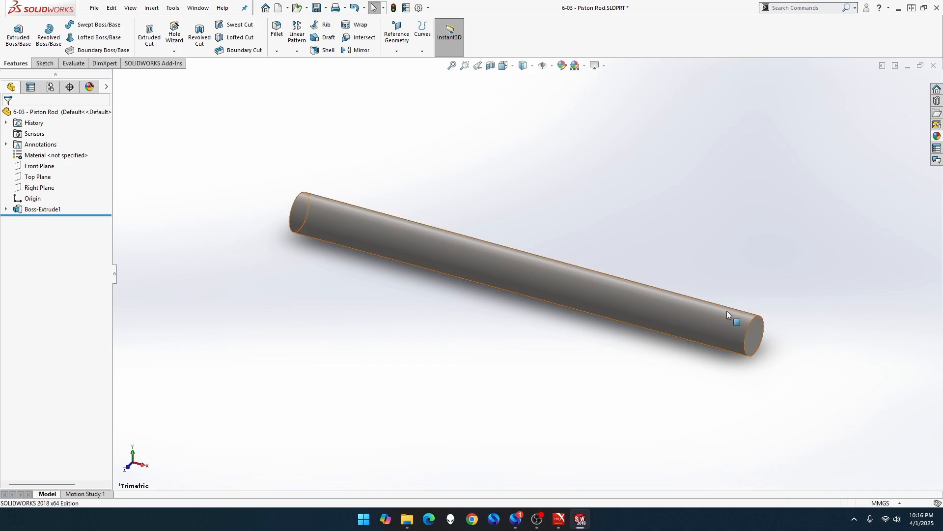
# Step: Start a sketch on the rod's end face and draw a concentric circle about 4.2 mm in diameter
pyautogui.rightClick(753, 337)
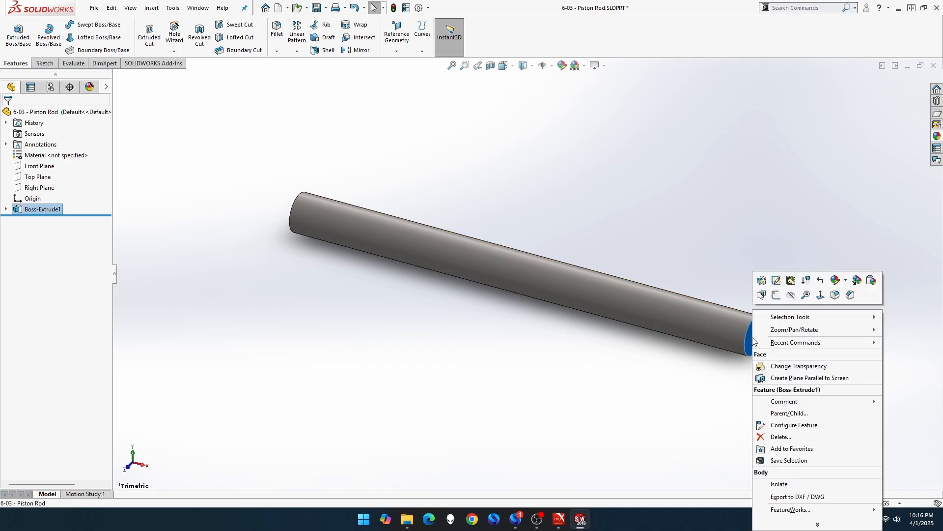
pyautogui.click(774, 293)
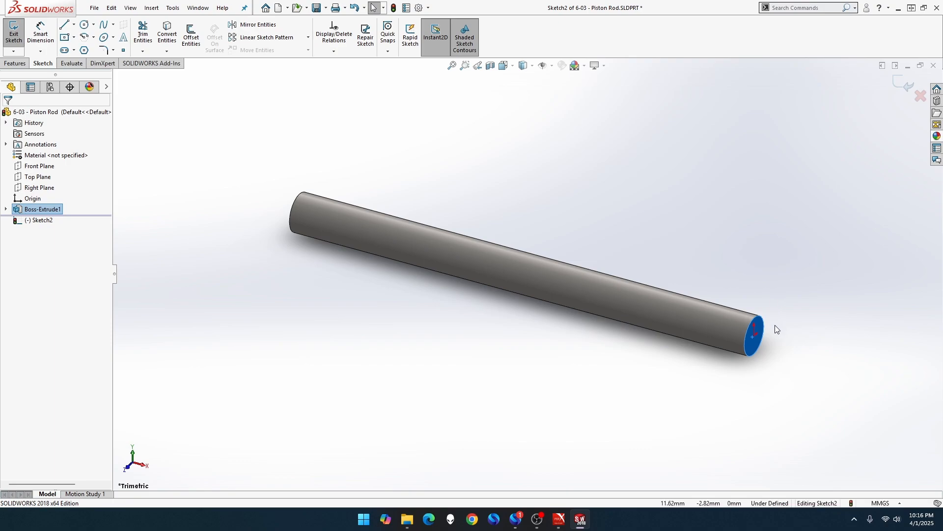
pyautogui.scroll(-3, 772, 327)
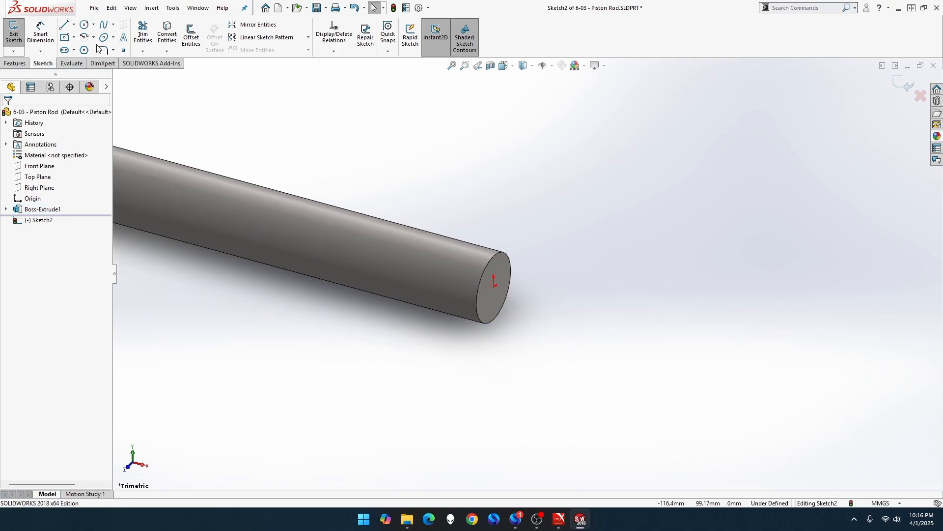
pyautogui.click(85, 24)
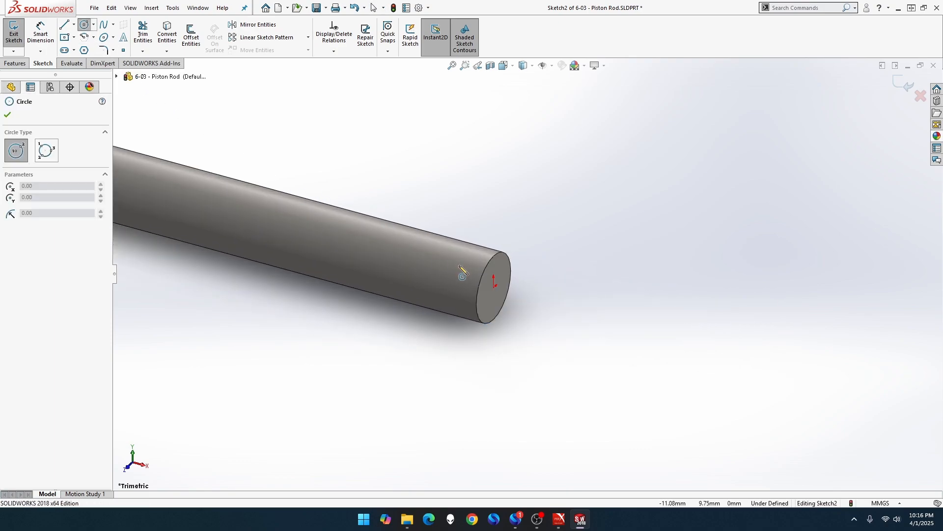
pyautogui.click(493, 286)
pyautogui.click(503, 285)
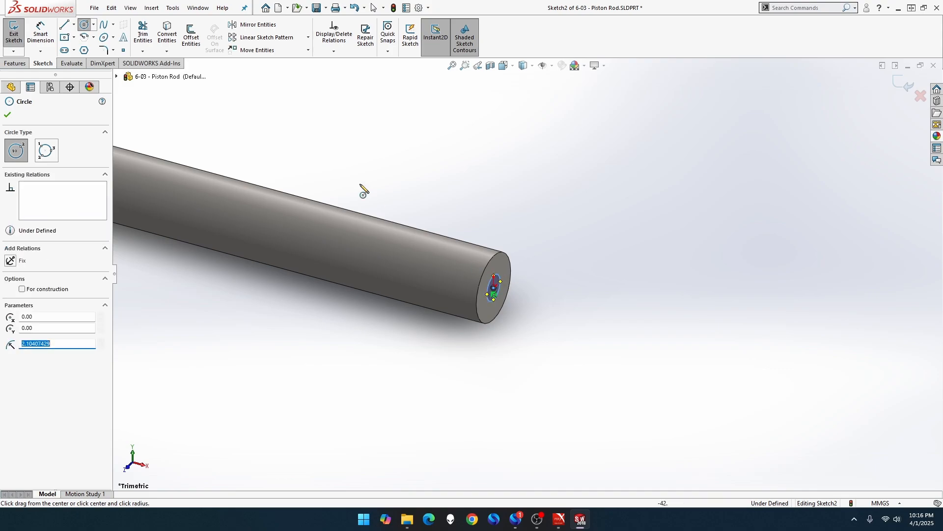
# Step: Dimension the end-face circle's diameter to 8 mm and exit the sketch
pyautogui.click(40, 34)
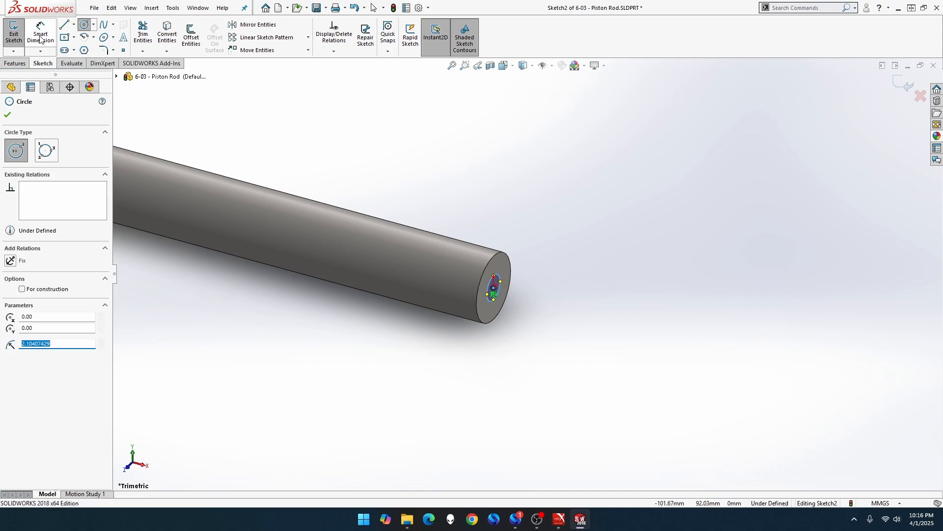
pyautogui.click(490, 289)
pyautogui.click(447, 181)
pyautogui.write('8')
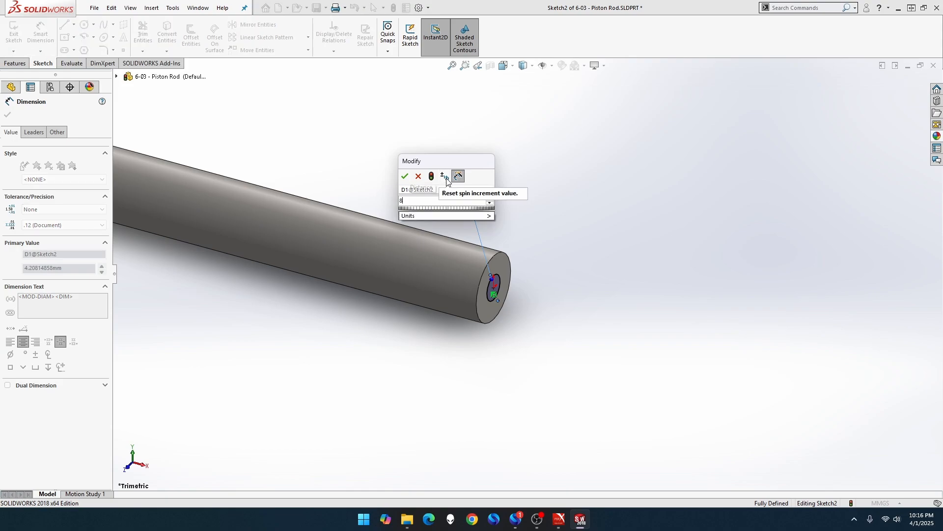
pyautogui.press('Return')
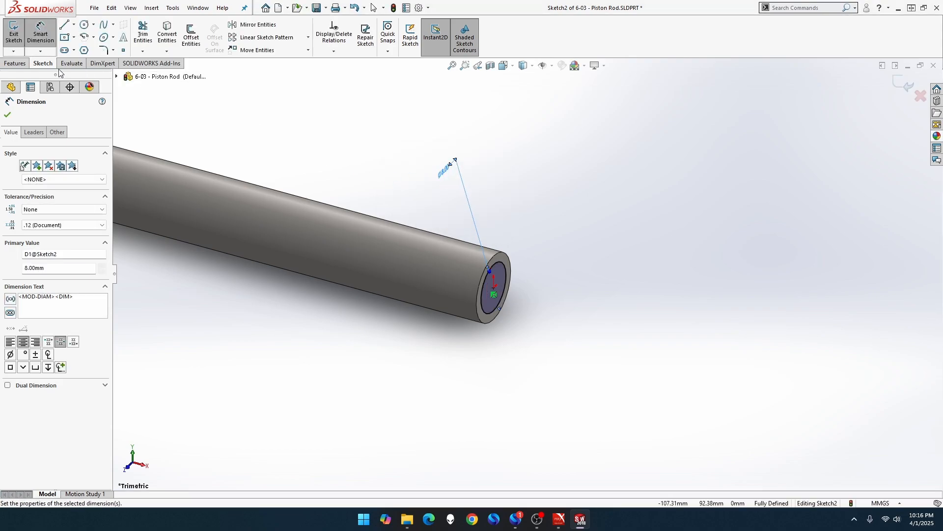
pyautogui.click(22, 64)
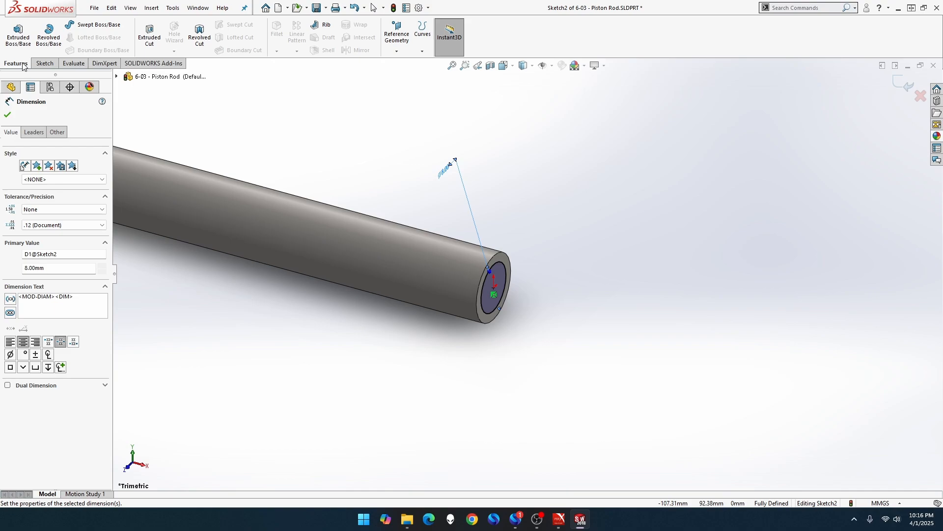
pyautogui.click(7, 115)
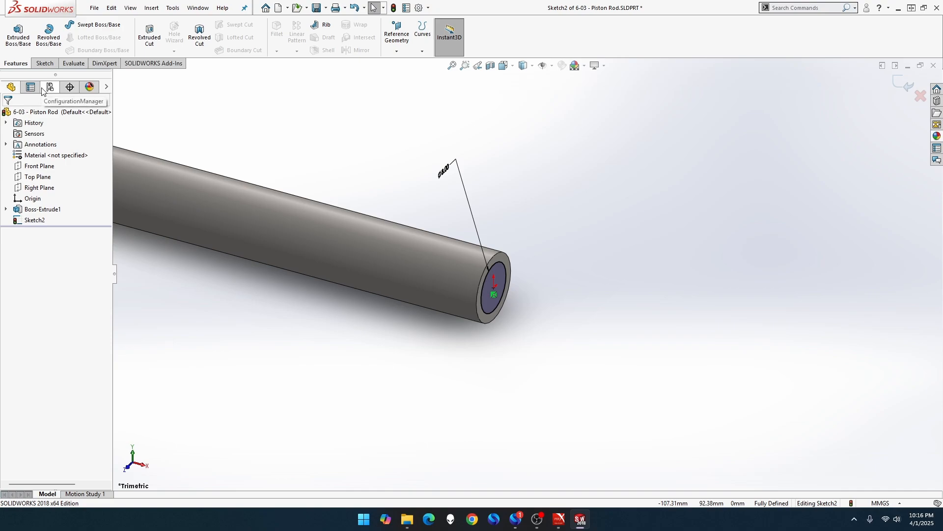
pyautogui.click(45, 63)
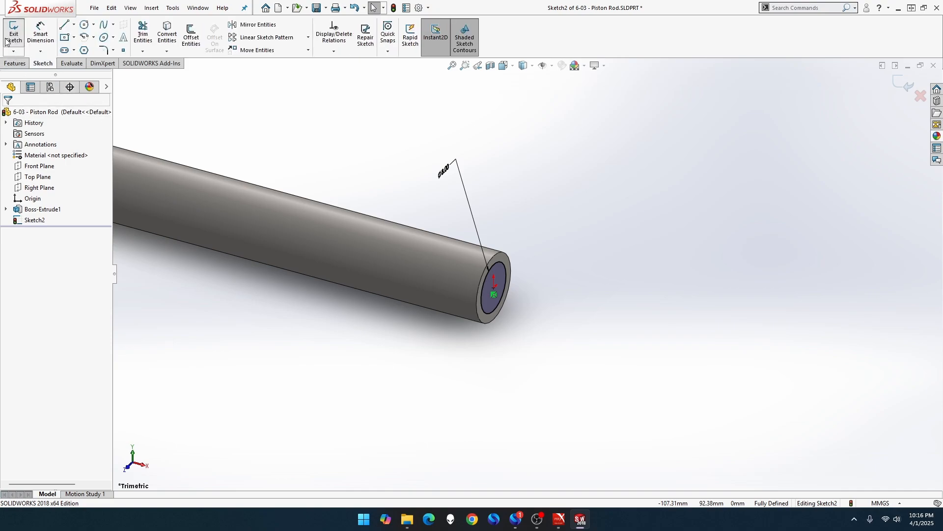
pyautogui.click(6, 42)
pyautogui.click(14, 63)
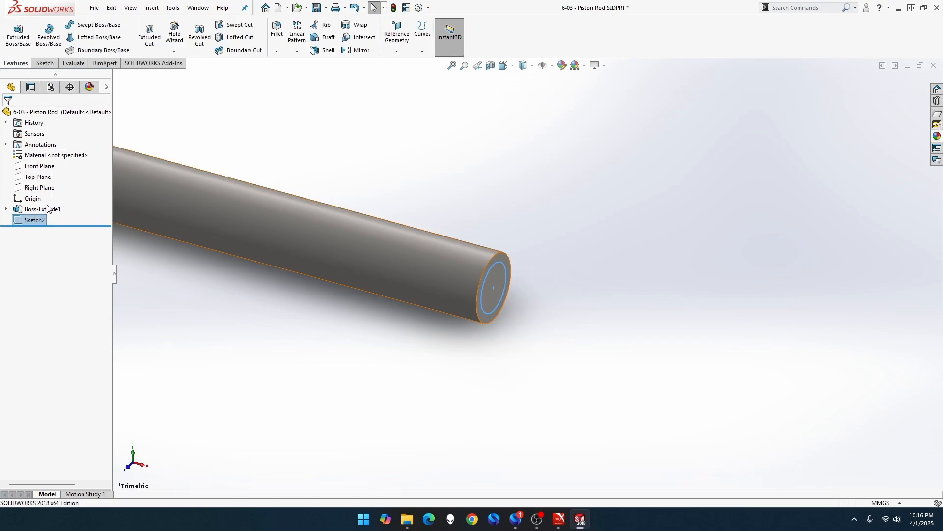
# Step: Delete the circle sketch on the rod's end face
pyautogui.rightClick(41, 220)
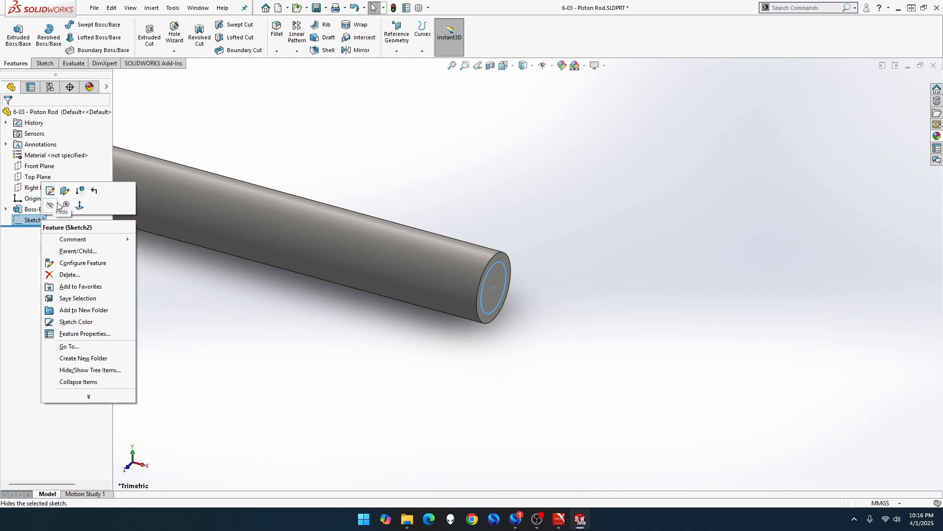
pyautogui.click(59, 221)
pyautogui.press('Delete')
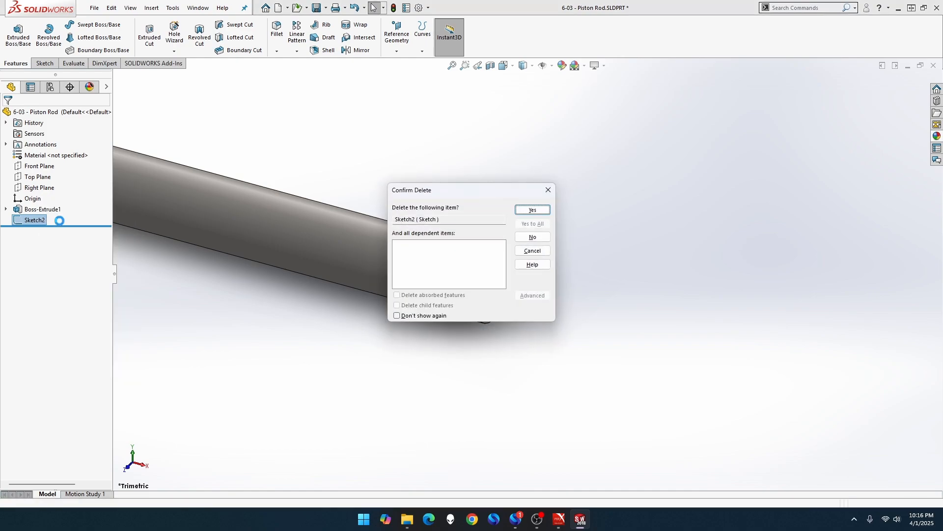
pyautogui.press('Return')
# Step: Delete the rod's extrusion feature but keep its base circle sketch
pyautogui.click(63, 208)
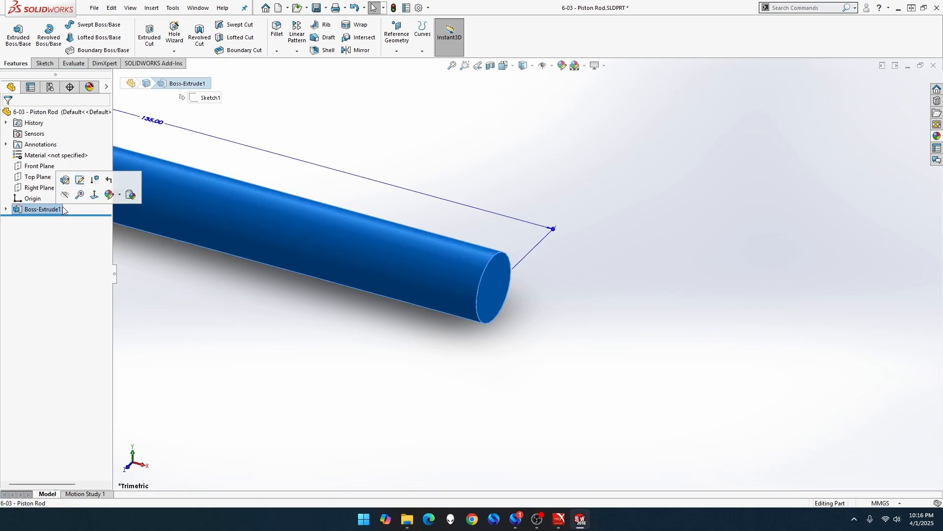
pyautogui.press('Delete')
pyautogui.press('Return')
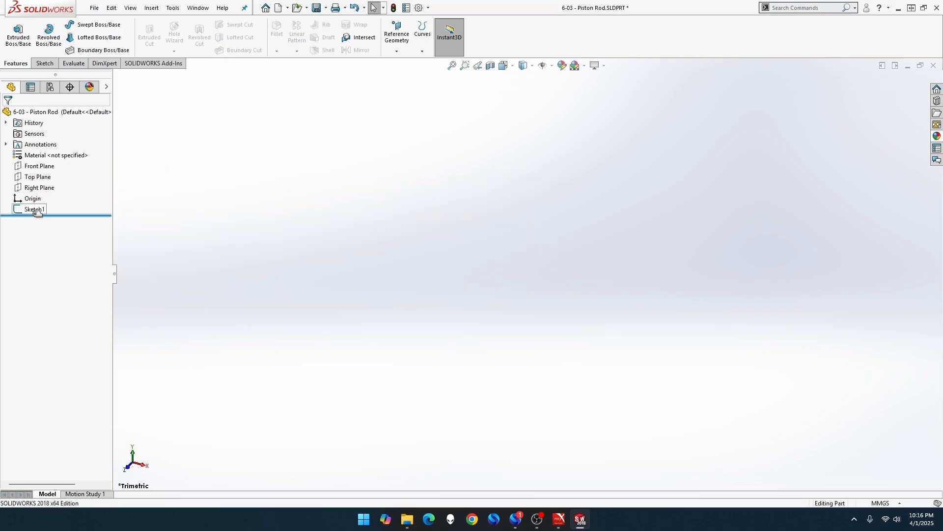
# Step: Edit the base circle sketch, set the circle's diameter to 8 mm and exit the sketch
pyautogui.click(34, 210)
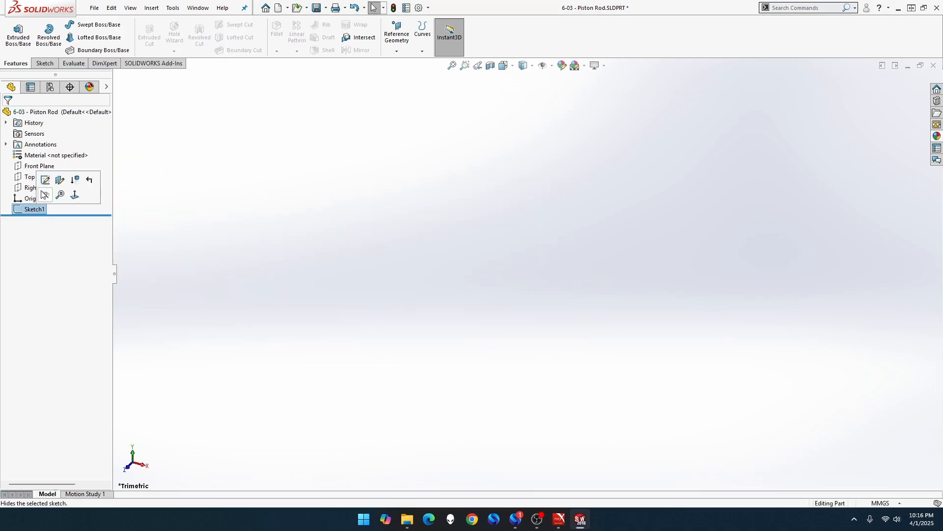
pyautogui.click(44, 186)
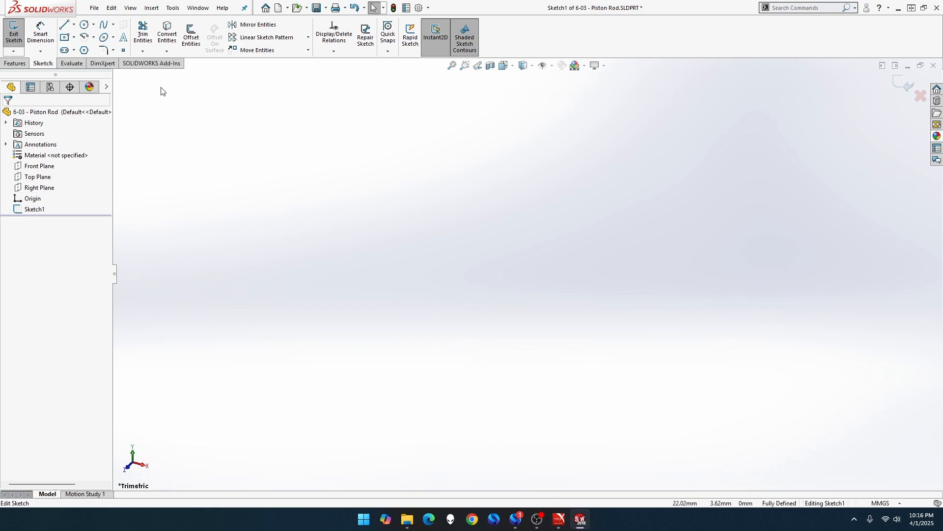
pyautogui.click(453, 66)
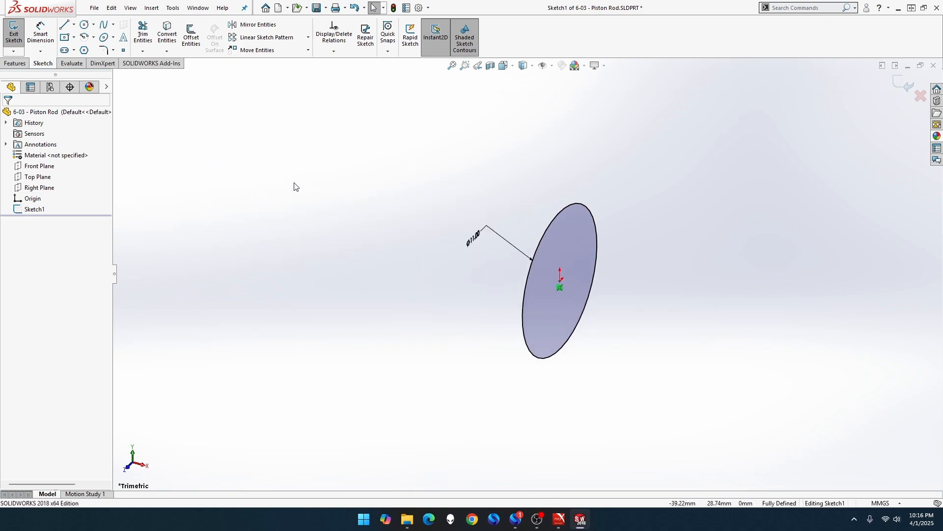
pyautogui.doubleClick(476, 237)
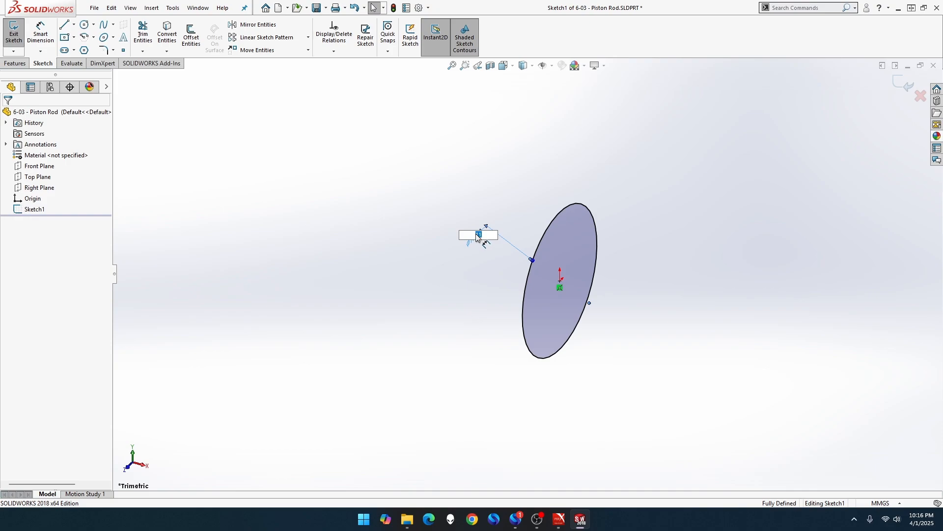
pyautogui.write('8')
pyautogui.press('Return')
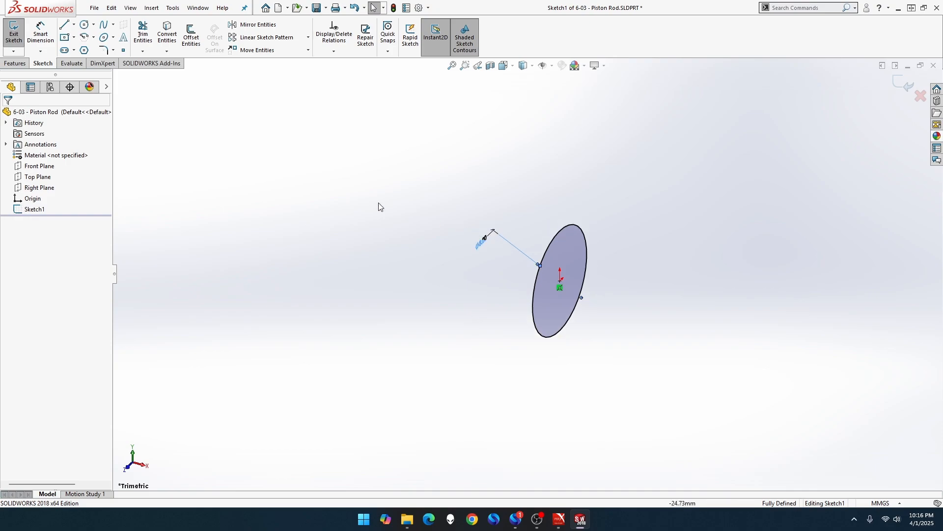
pyautogui.click(12, 38)
pyautogui.click(18, 33)
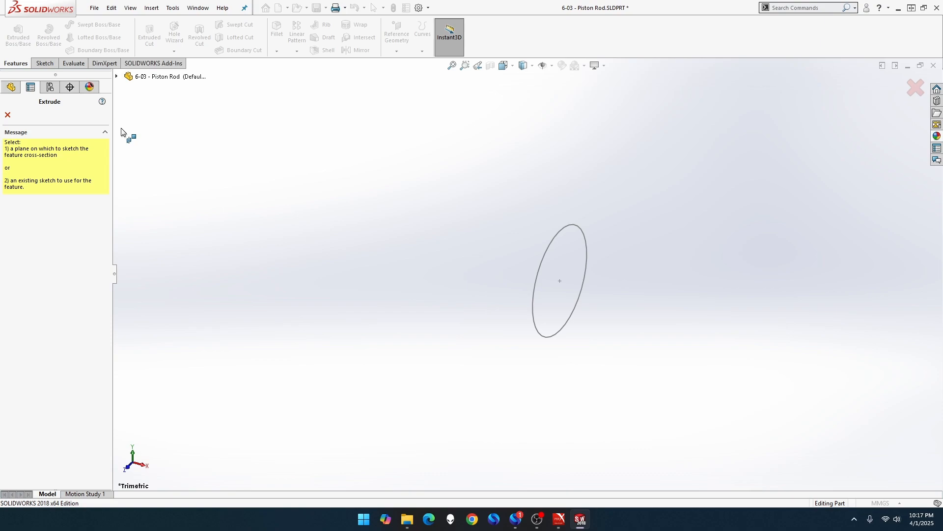
pyautogui.press('Escape')
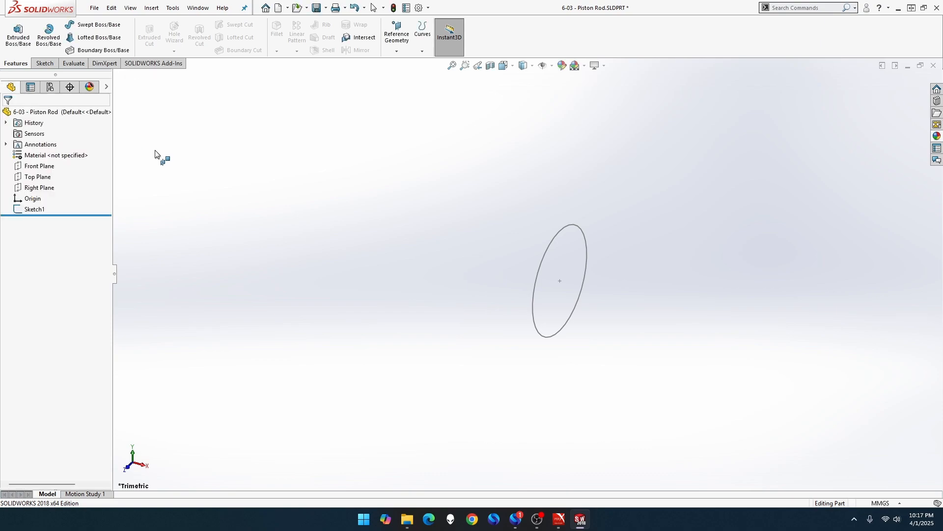
pyautogui.click(19, 36)
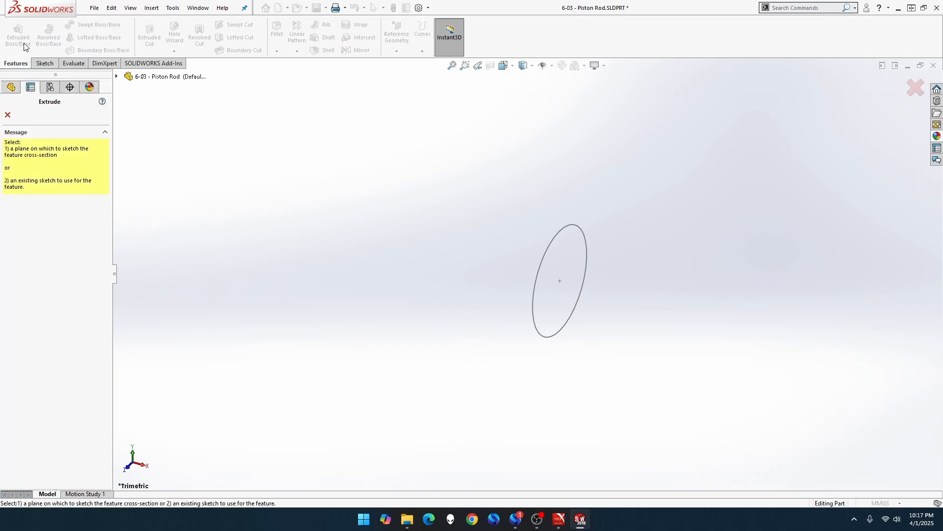
pyautogui.click(8, 115)
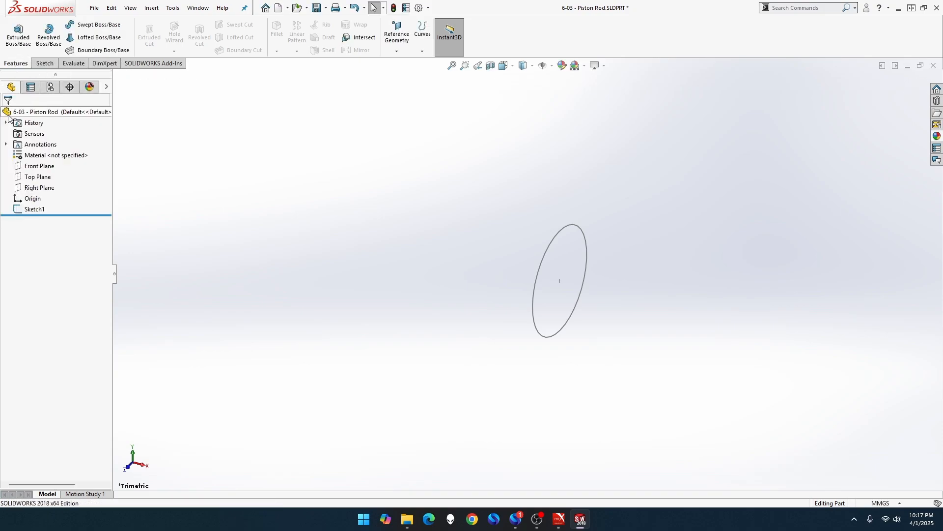
# Step: Extrude the 8 mm circle sketch symmetrically with the Mid Plane end condition to a total depth of 166 mm
pyautogui.click(556, 235)
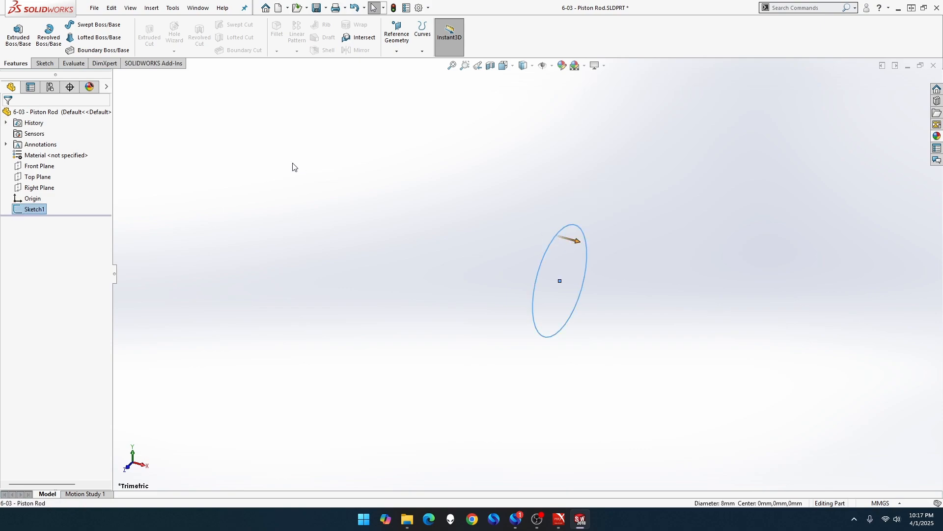
pyautogui.click(18, 37)
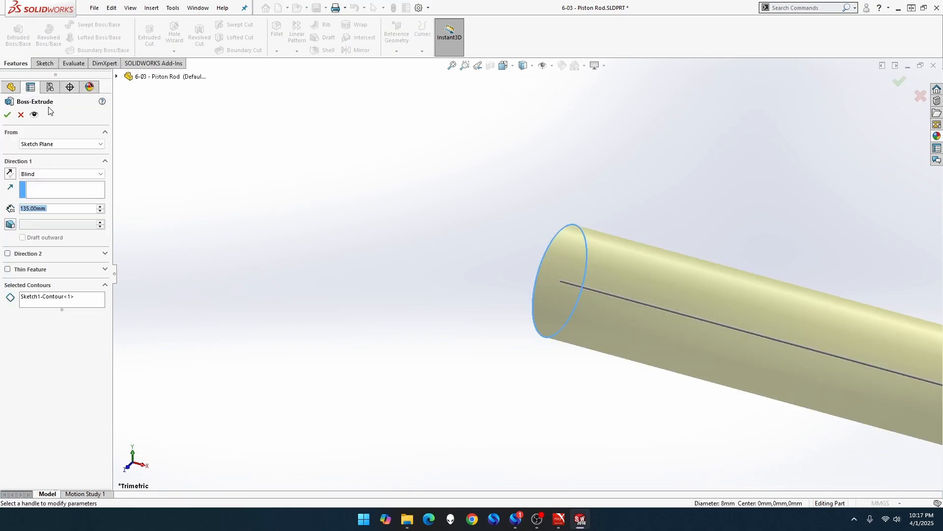
pyautogui.click(52, 175)
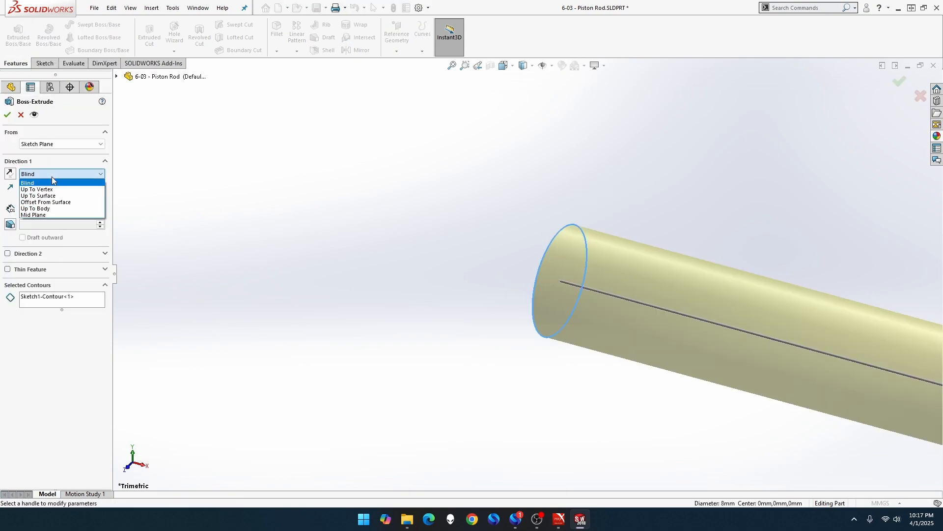
pyautogui.click(54, 217)
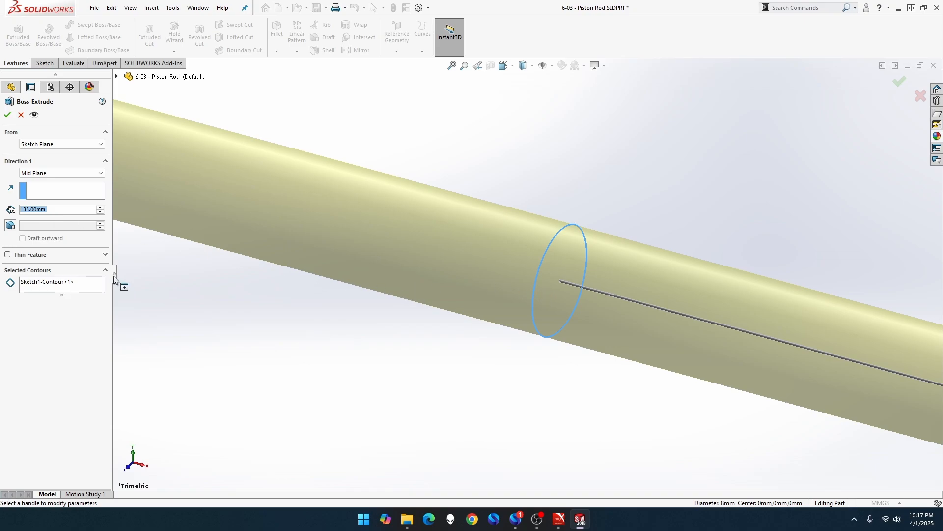
pyautogui.write('1')
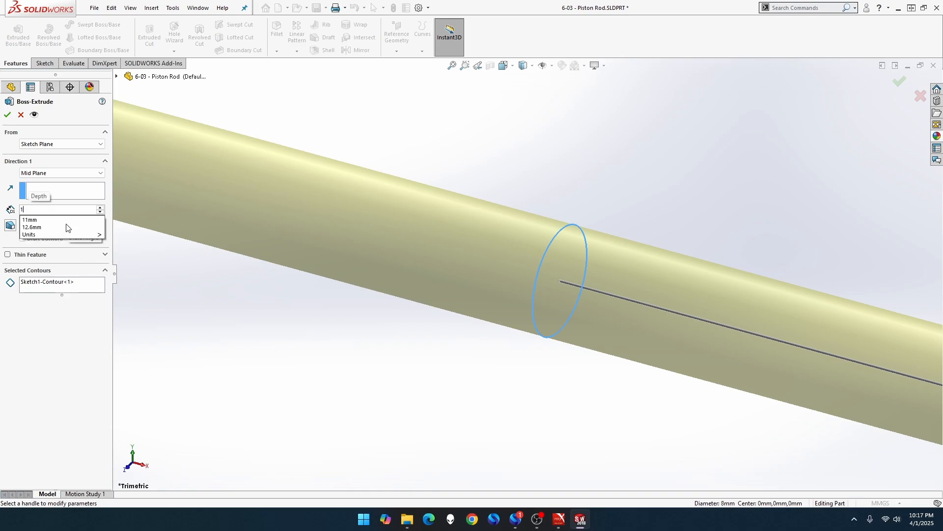
pyautogui.write('35+12+10')
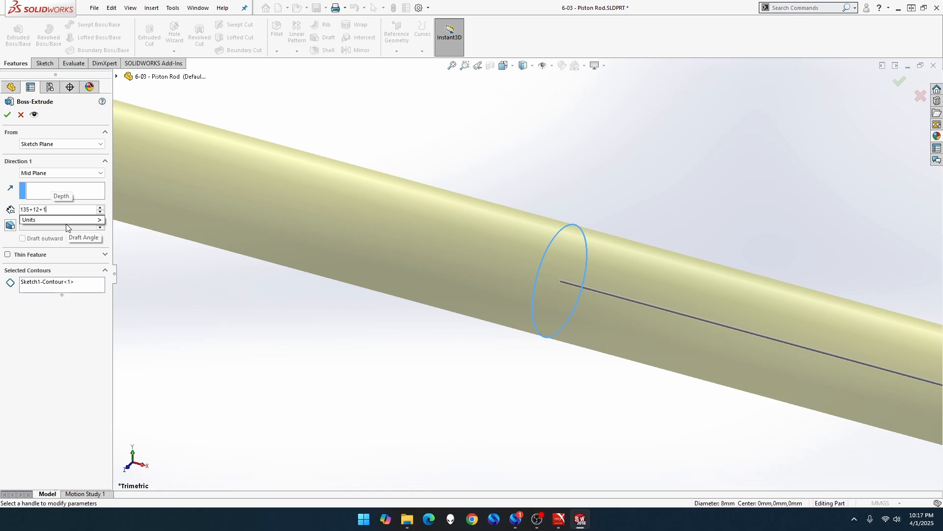
pyautogui.press('Return')
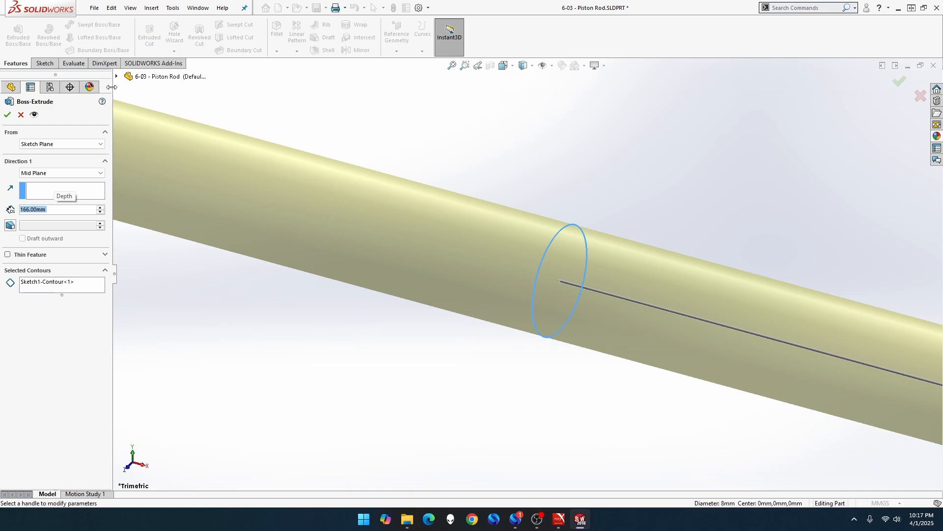
pyautogui.click(7, 114)
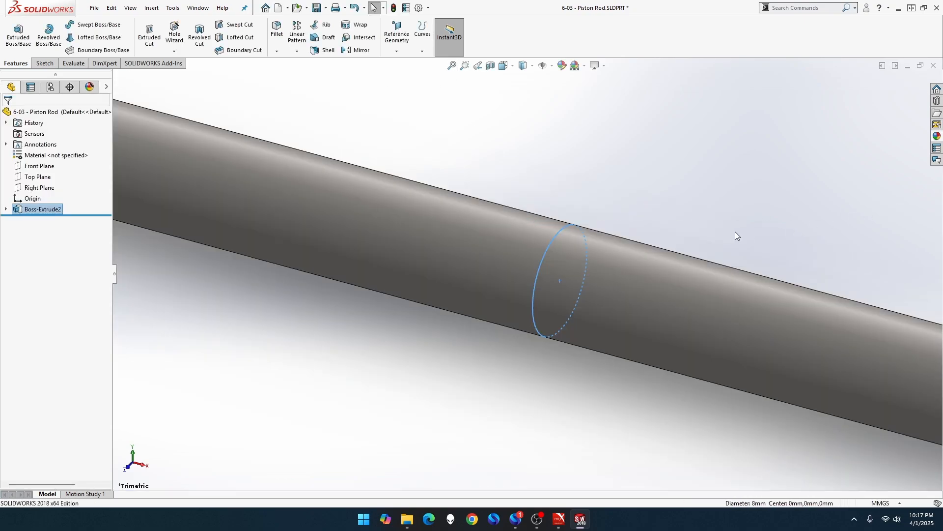
# Step: Create a reference plane offset 10 mm outward from the rod's end face
pyautogui.click(452, 65)
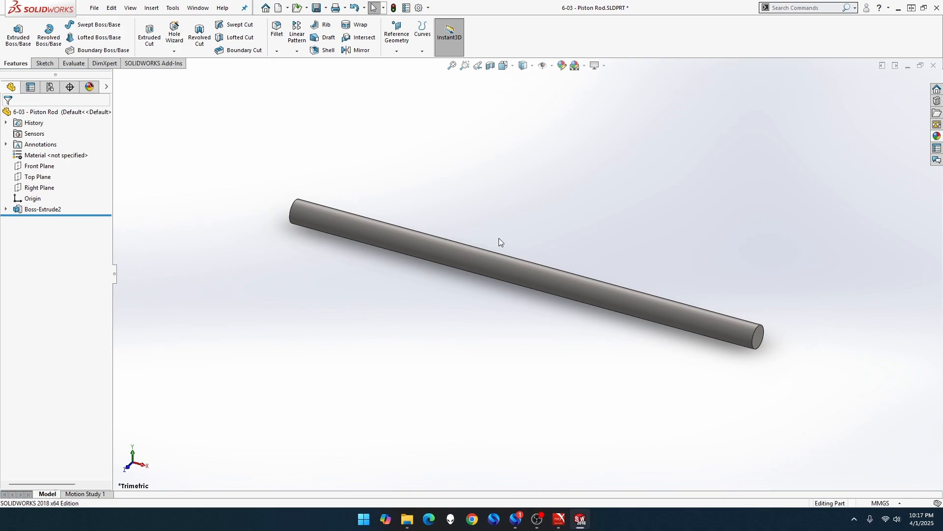
pyautogui.moveTo(749, 333); pyautogui.dragTo(711, 339, button='middle')
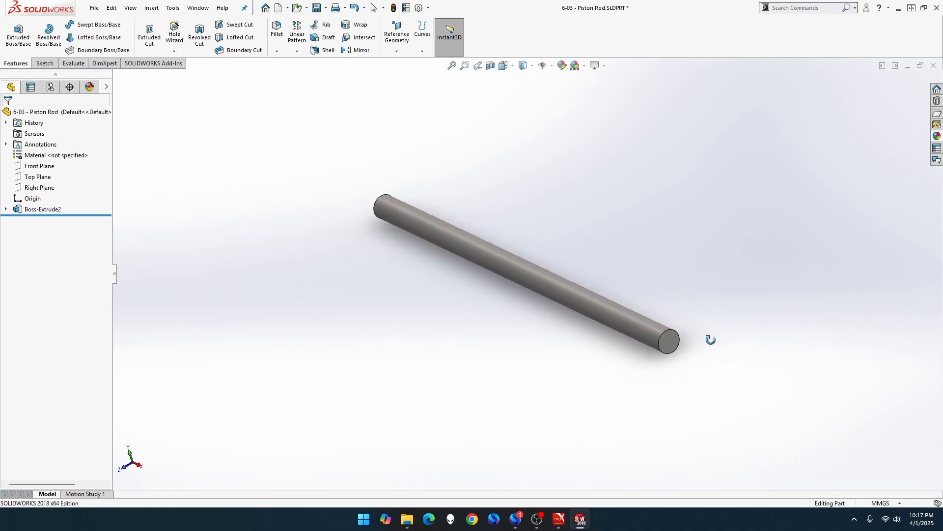
pyautogui.rightClick(668, 343)
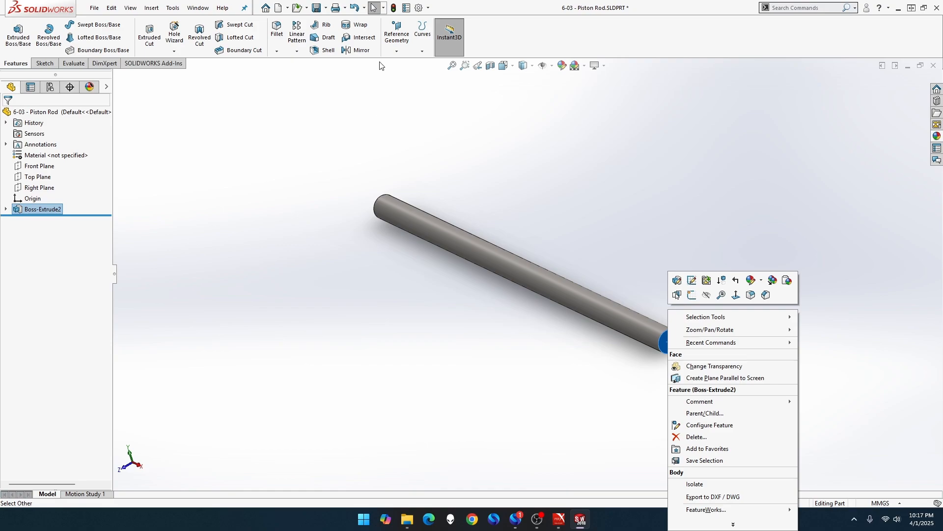
pyautogui.click(396, 51)
pyautogui.click(402, 64)
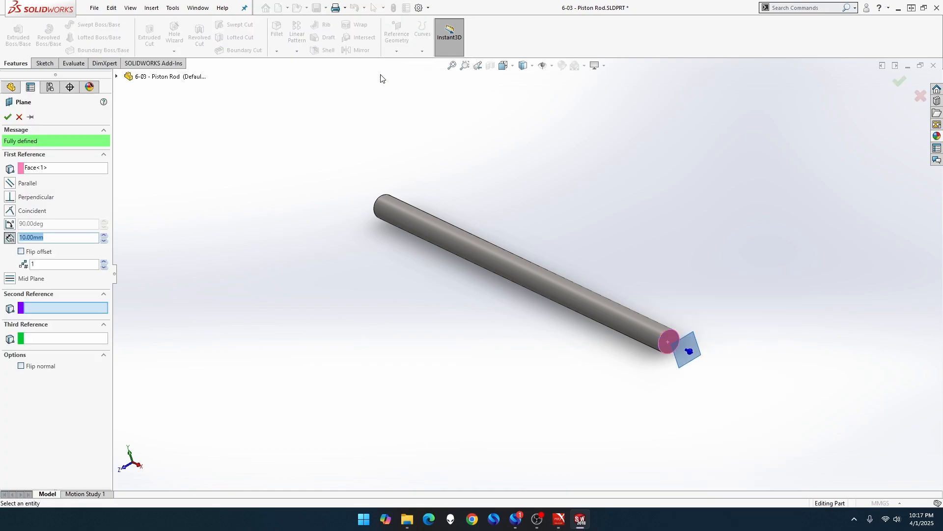
pyautogui.click(8, 116)
# Step: Start an M8x1.25 Metric Die cut thread on the rod's end edge, with the offset plane as its start location
pyautogui.scroll(-3, 745, 390)
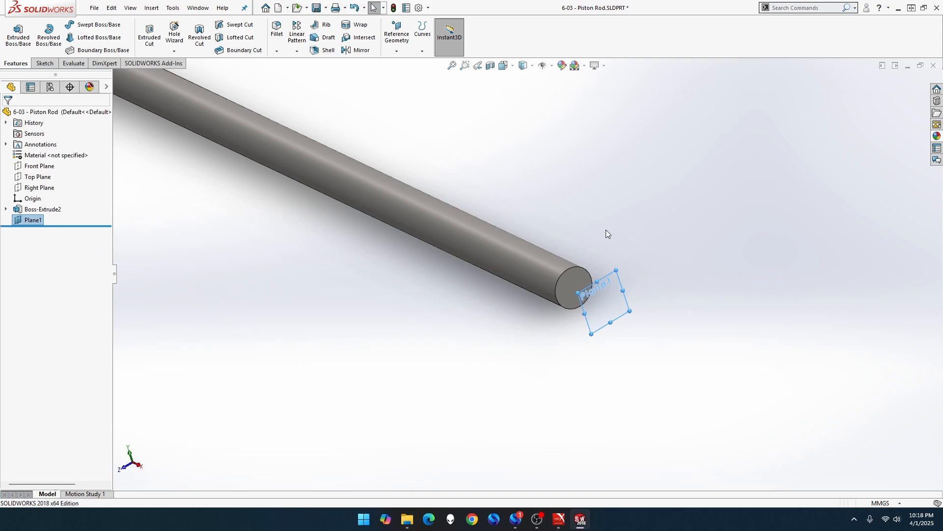
pyautogui.click(574, 285)
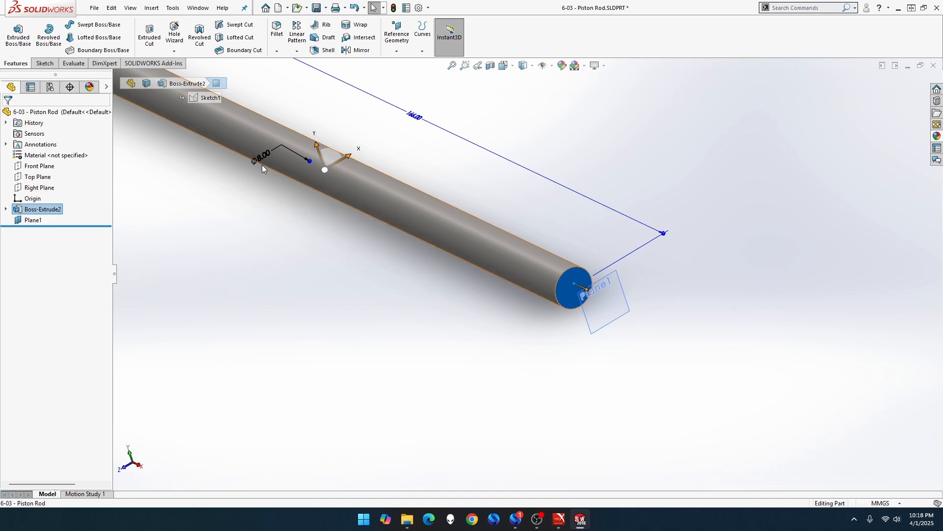
pyautogui.click(302, 244)
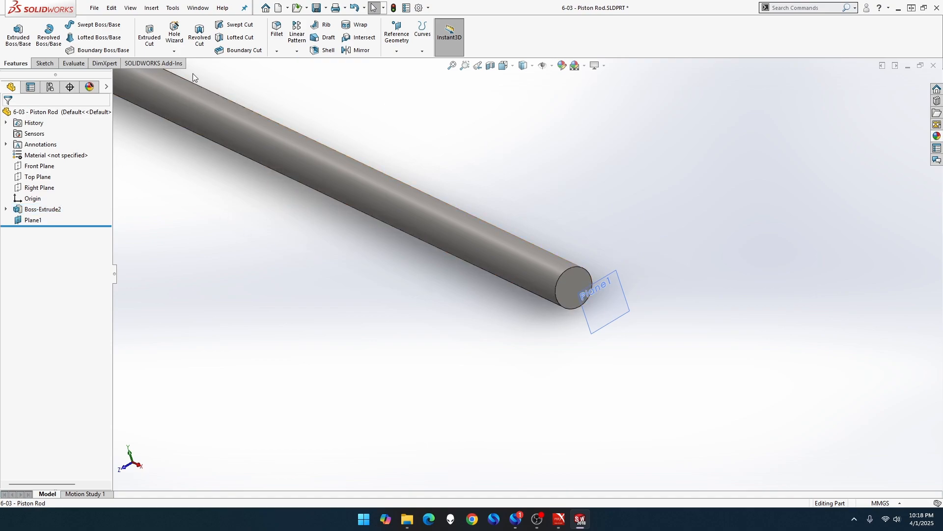
pyautogui.click(174, 51)
pyautogui.click(182, 86)
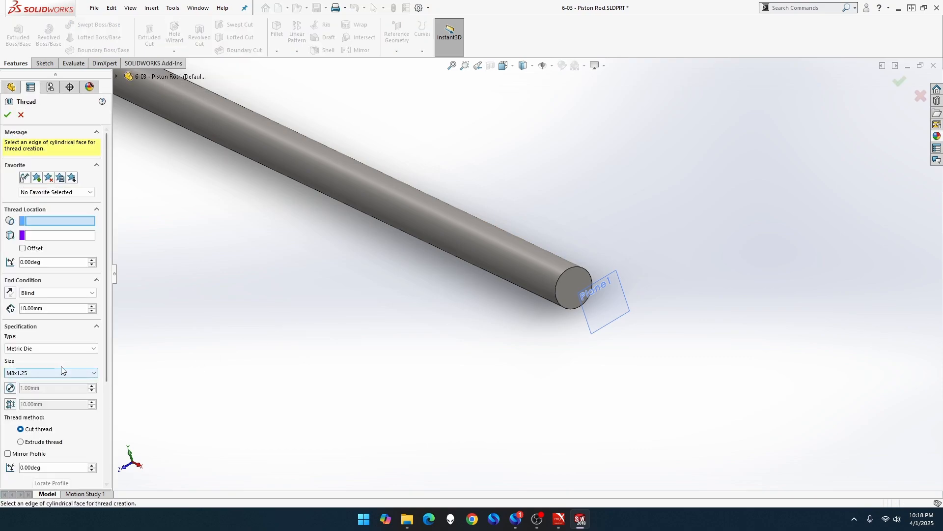
pyautogui.click(568, 267)
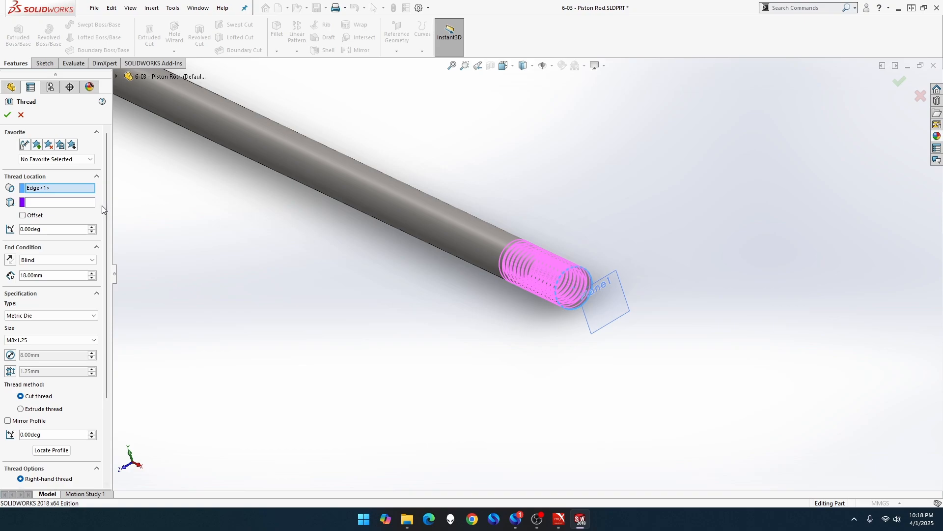
pyautogui.click(83, 205)
pyautogui.click(600, 311)
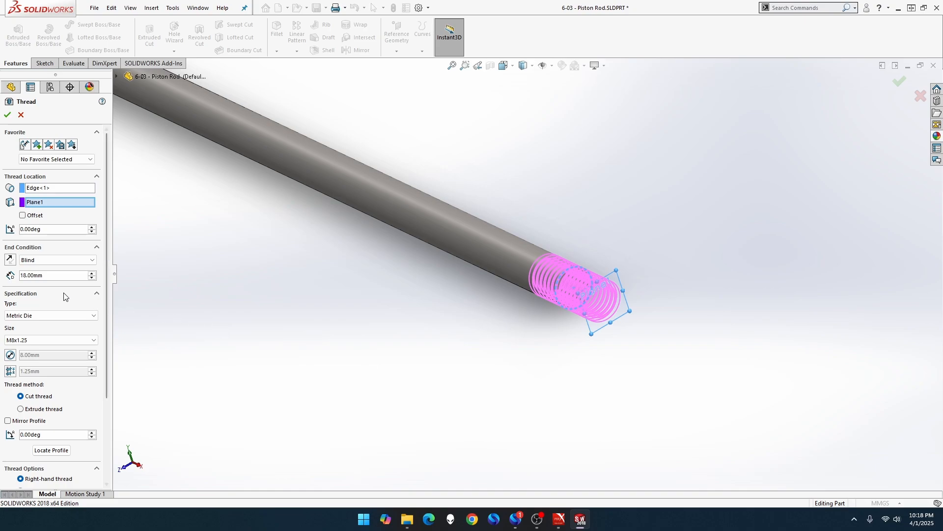
# Step: Set the thread depth to 29 mm, create the thread and hide the offset plane
pyautogui.doubleClick(49, 276)
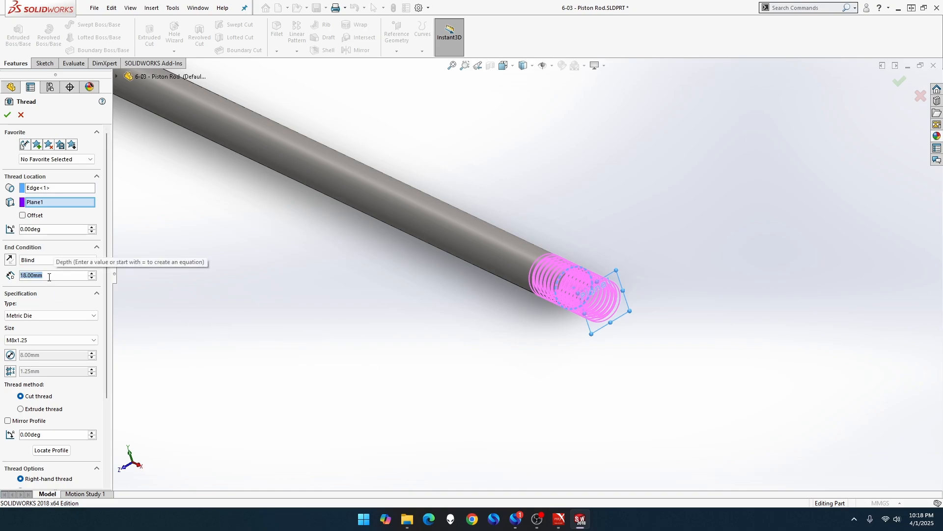
pyautogui.write('29')
pyautogui.press('Return')
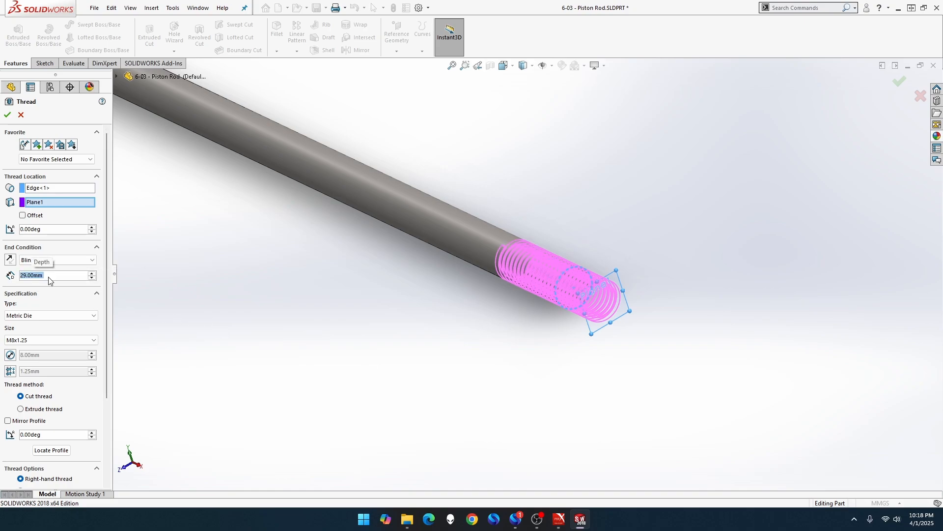
pyautogui.click(8, 115)
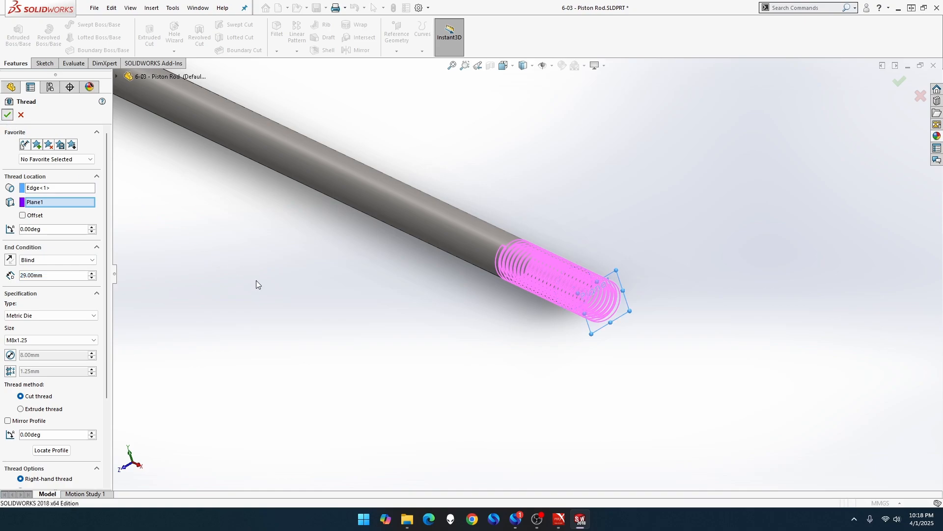
pyautogui.rightClick(603, 306)
pyautogui.click(644, 295)
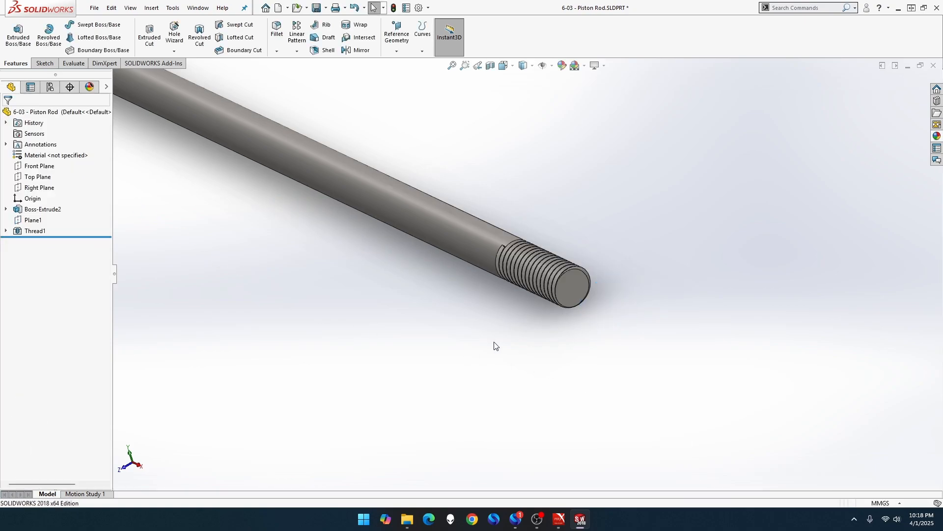
pyautogui.scroll(4, 472, 334)
pyautogui.moveTo(448, 324); pyautogui.dragTo(535, 408, button='middle')
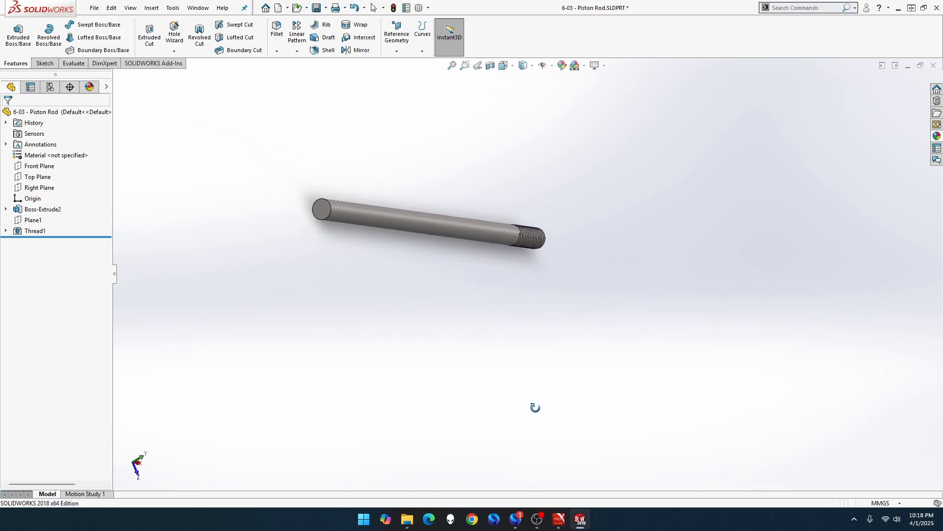
pyautogui.scroll(-4, 434, 264)
pyautogui.scroll(-3, 442, 277)
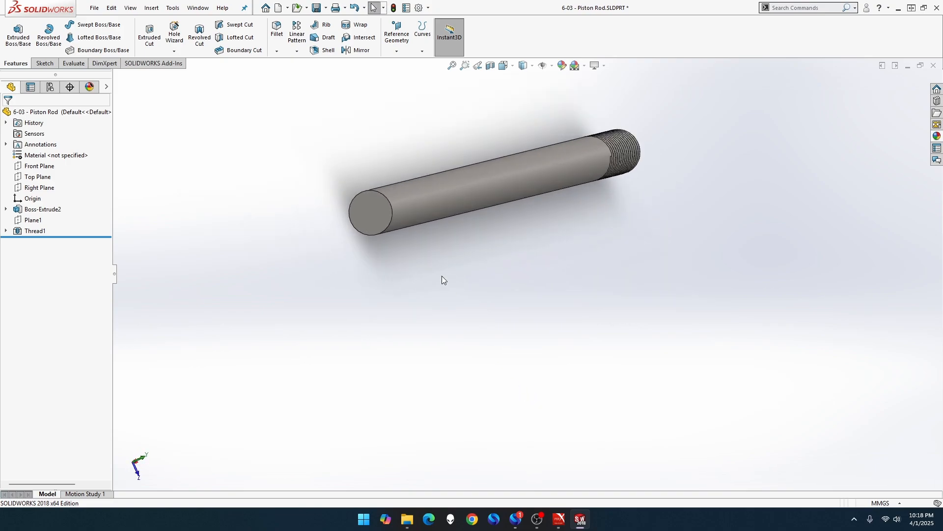
pyautogui.rightClick(381, 214)
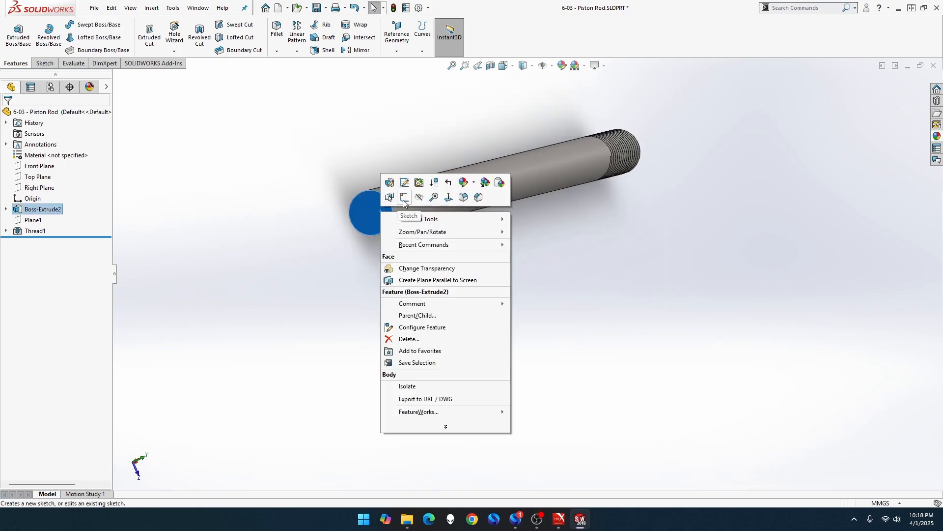
pyautogui.click(285, 173)
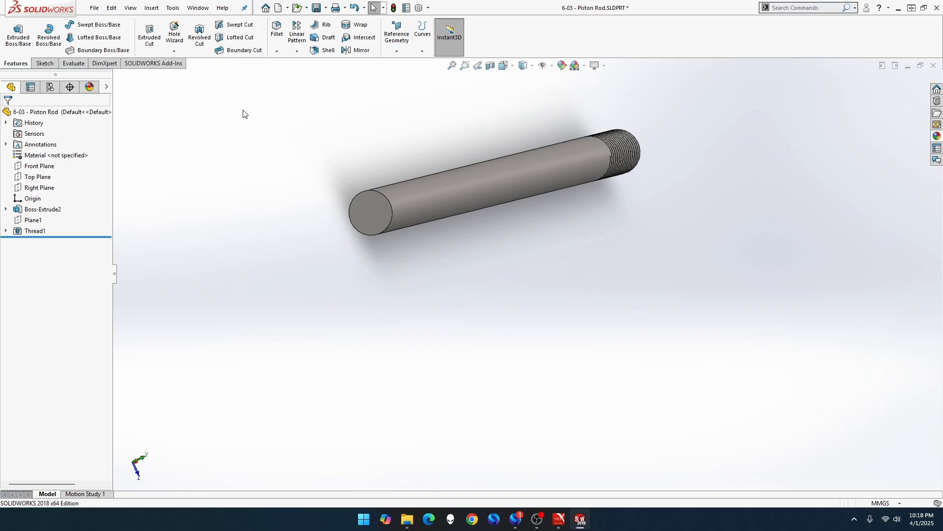
# Step: Create a reference plane offset 10 mm outward from the rod's unthreaded end face
pyautogui.click(396, 51)
pyautogui.click(403, 64)
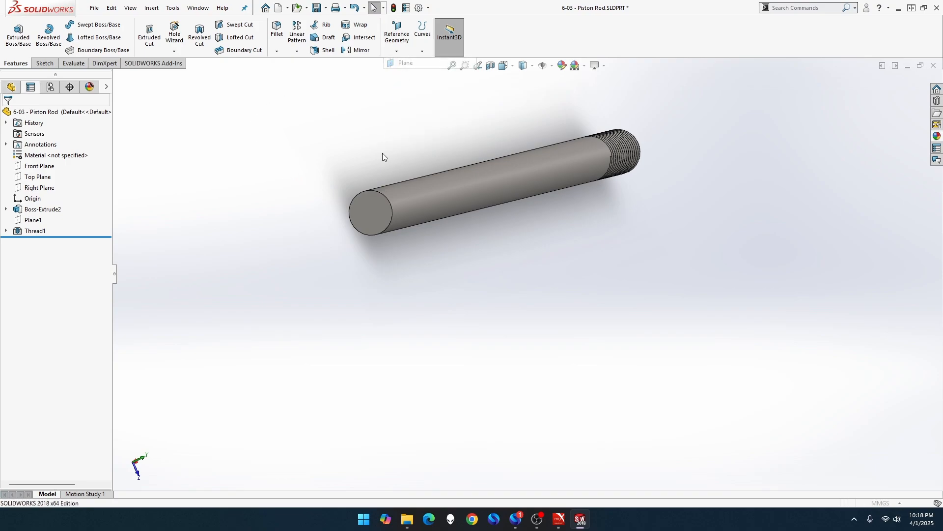
pyautogui.click(368, 207)
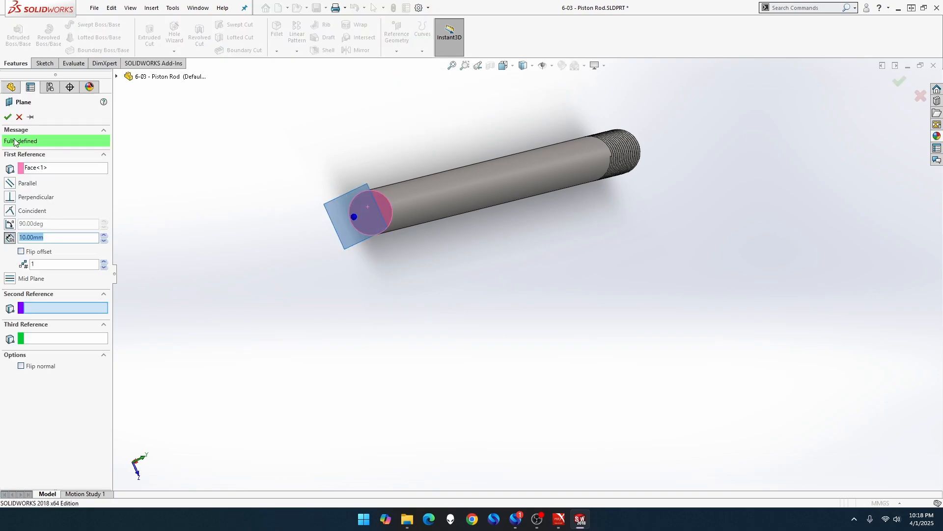
pyautogui.click(8, 116)
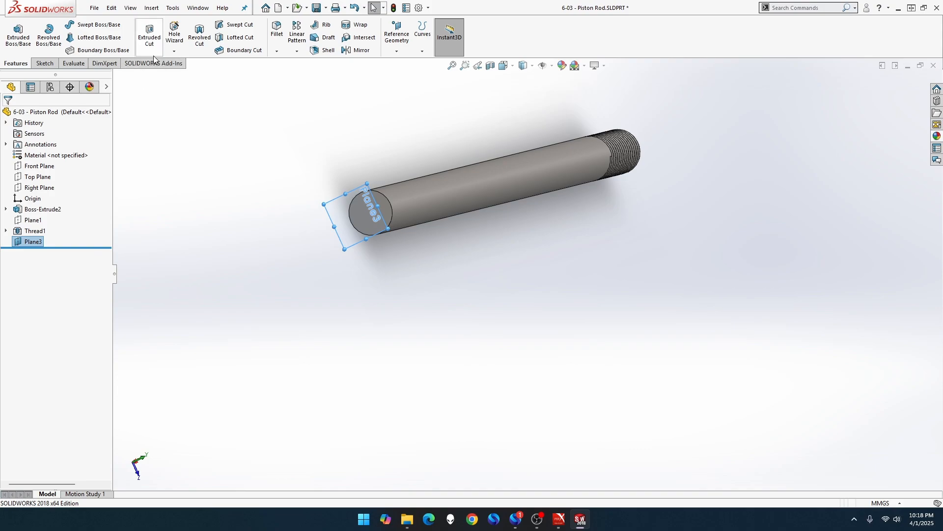
# Step: Start an M8x1.25 Metric Die cut thread on the unthreaded end's edge, using the new offset plane as its start location
pyautogui.click(174, 51)
pyautogui.click(190, 87)
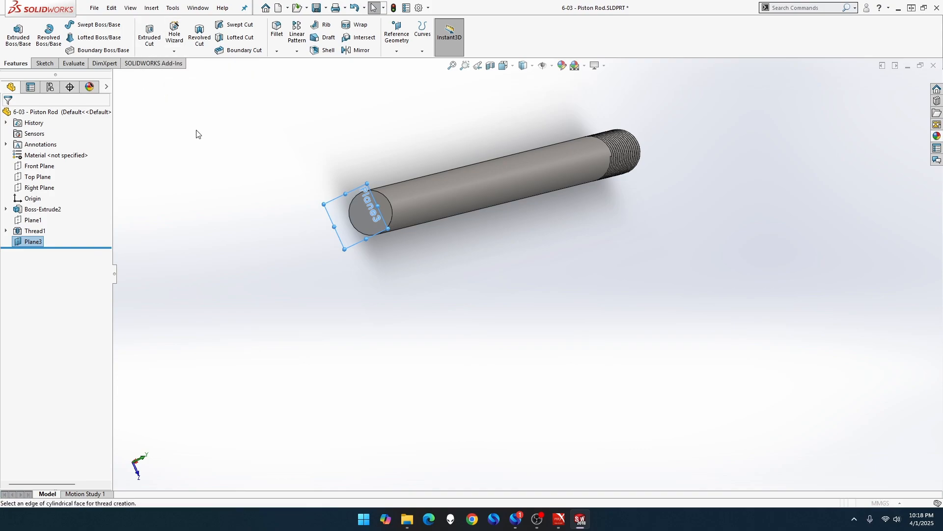
pyautogui.click(383, 194)
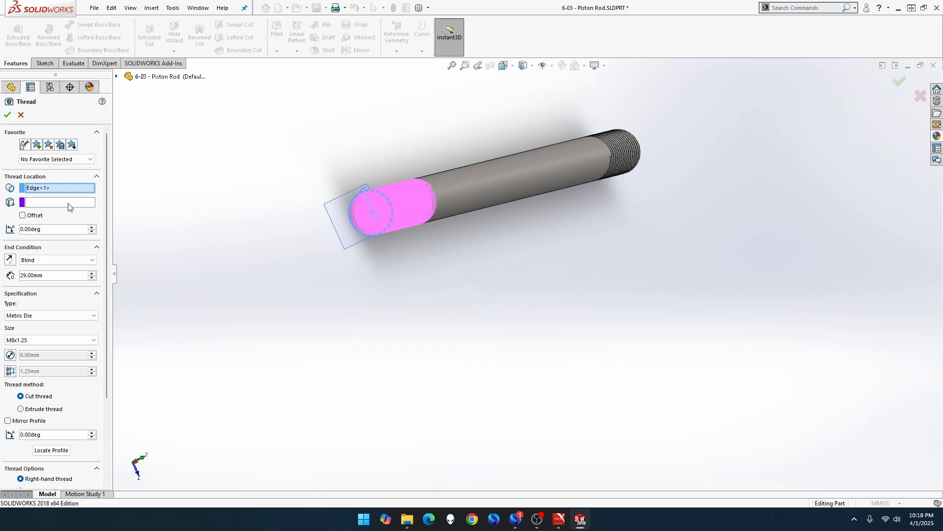
pyautogui.click(334, 215)
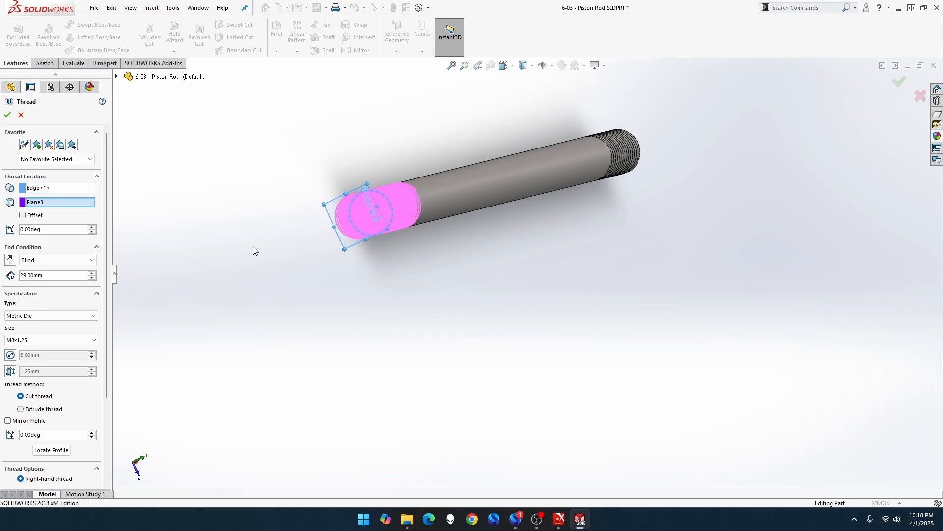
# Step: Set the second thread's depth to 22 mm, create the thread and hide its offset plane
pyautogui.click(57, 275)
pyautogui.write('22')
pyautogui.press('Return')
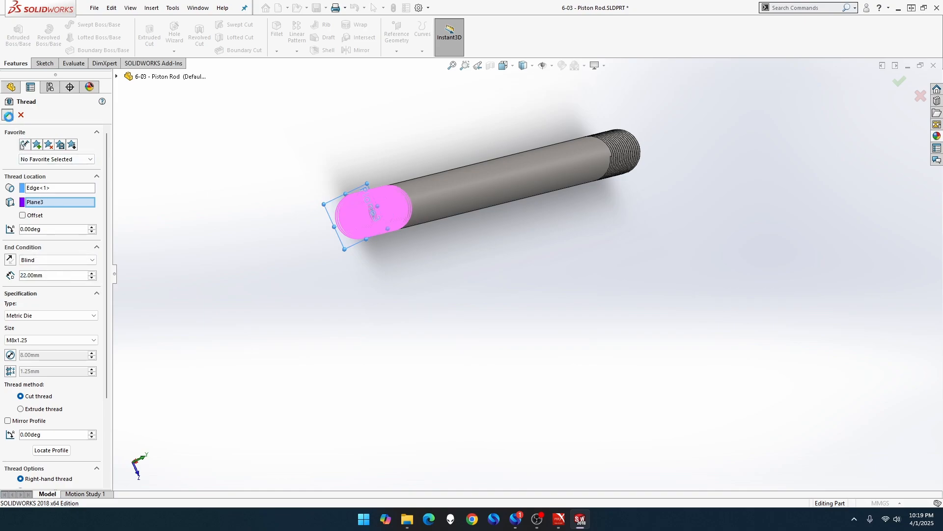
pyautogui.press('Return')
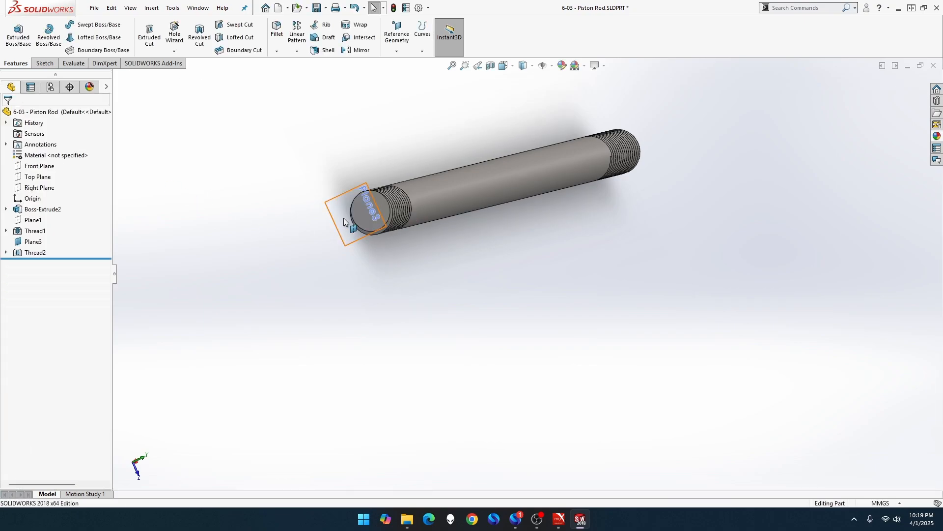
pyautogui.rightClick(343, 221)
pyautogui.click(371, 204)
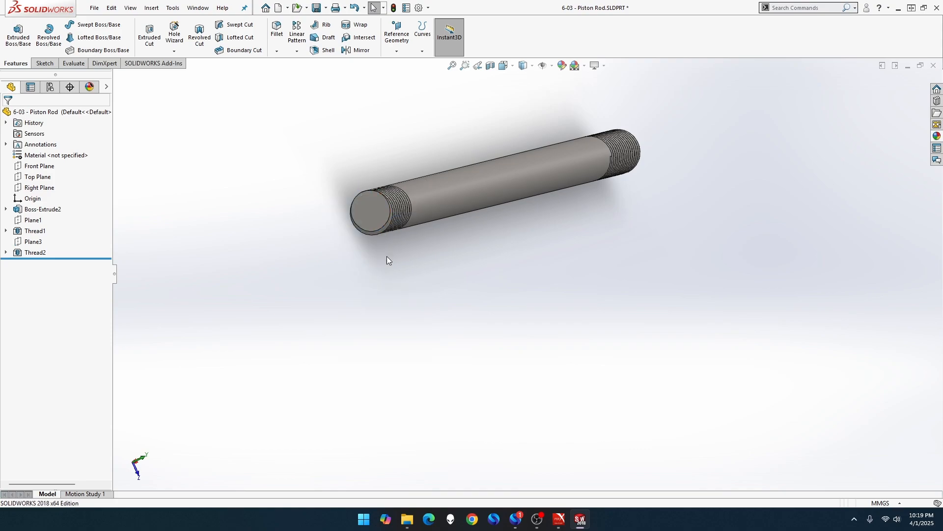
# Step: Sketch a circle about 21 mm in diameter on the Right Plane, centred on the origin
pyautogui.moveTo(387, 264); pyautogui.dragTo(370, 259, button='middle')
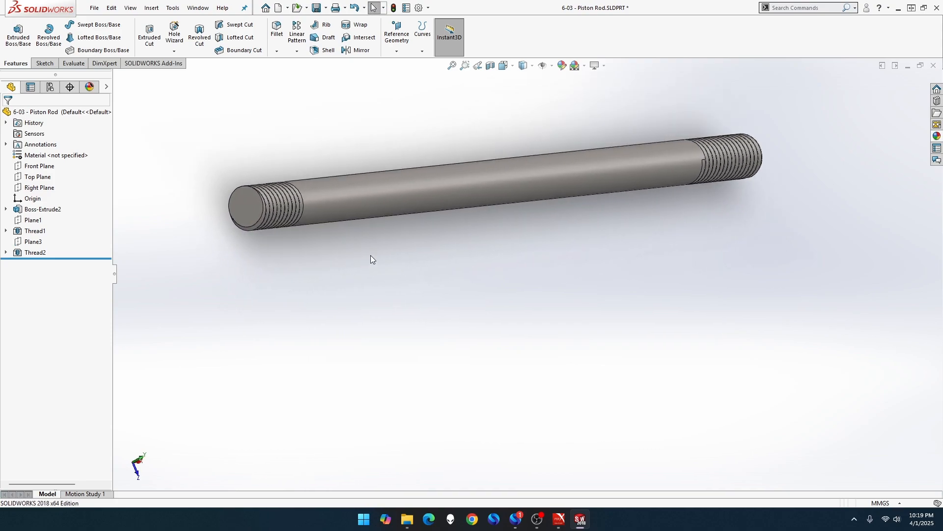
pyautogui.rightClick(46, 196)
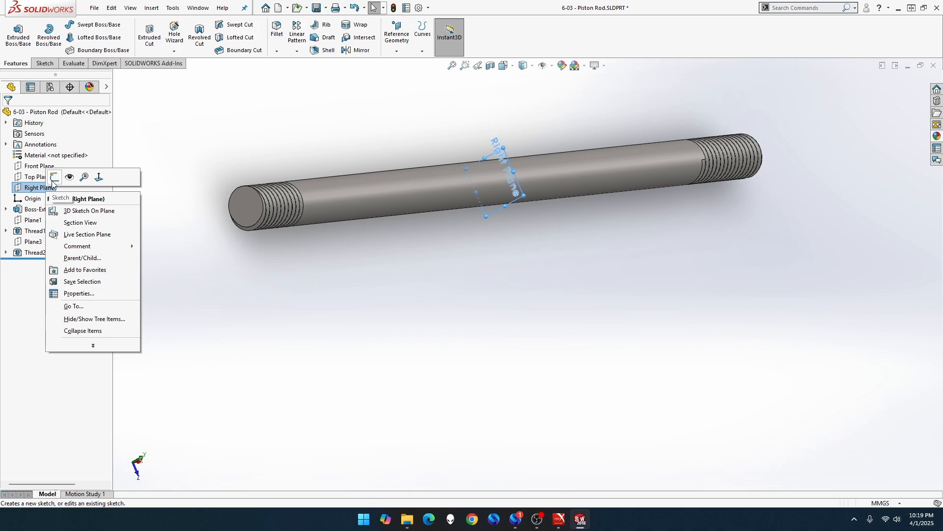
pyautogui.click(64, 178)
pyautogui.click(84, 25)
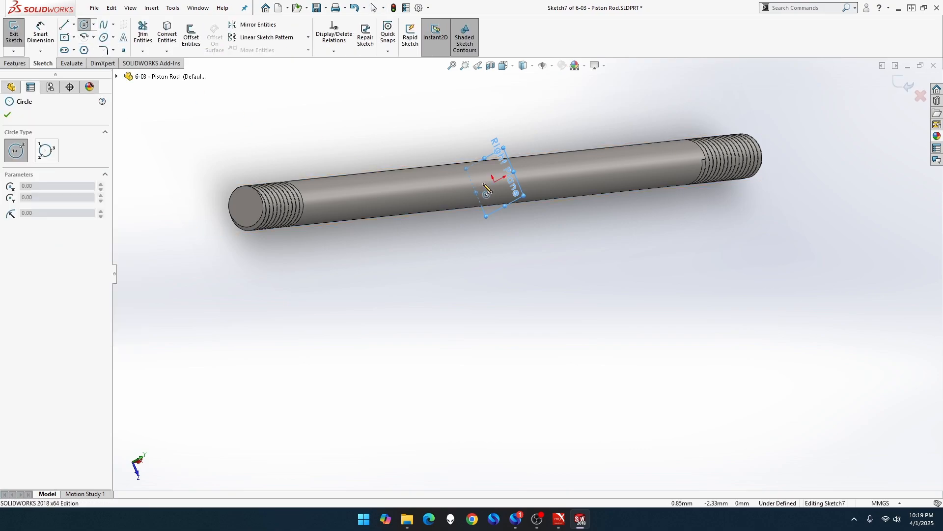
pyautogui.click(494, 182)
pyautogui.click(529, 227)
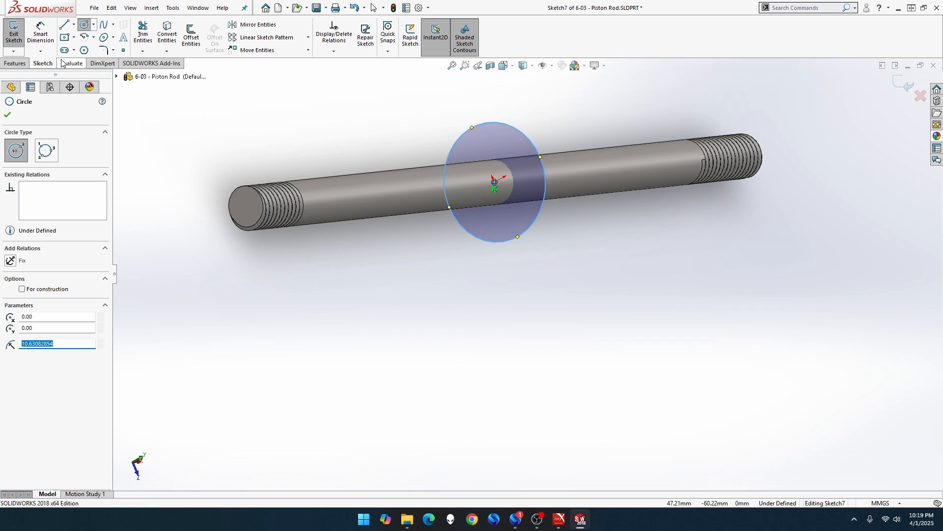
# Step: Dimension the Right Plane circle to a diameter of 11 mm and finish the sketch
pyautogui.click(40, 34)
pyautogui.click(468, 239)
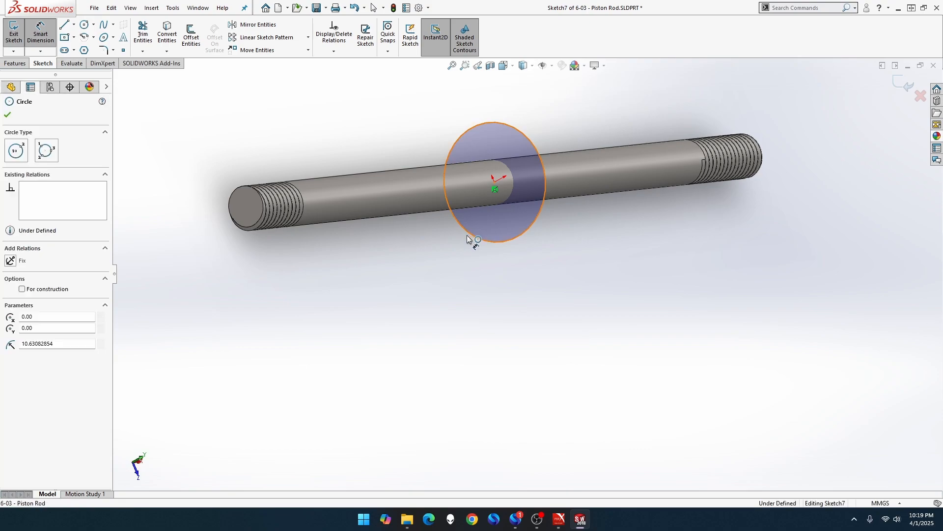
pyautogui.click(320, 109)
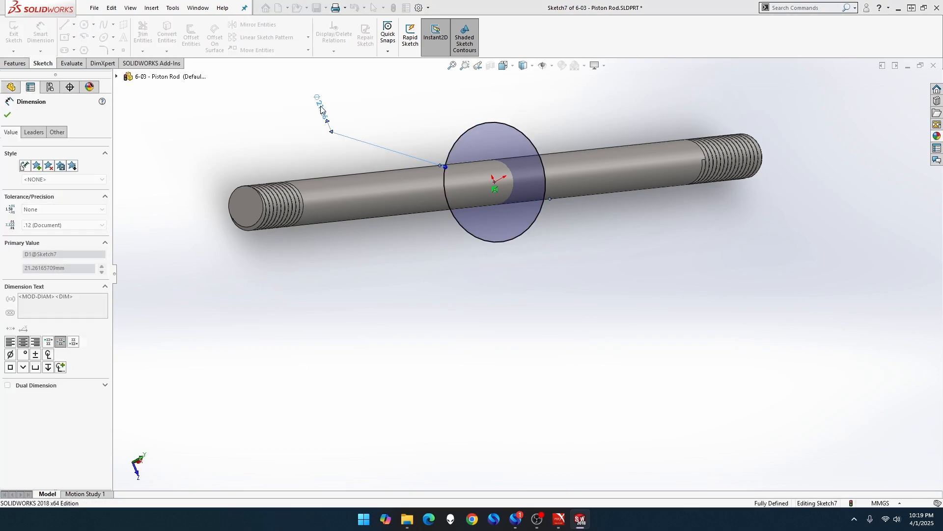
pyautogui.write('11')
pyautogui.press('Return')
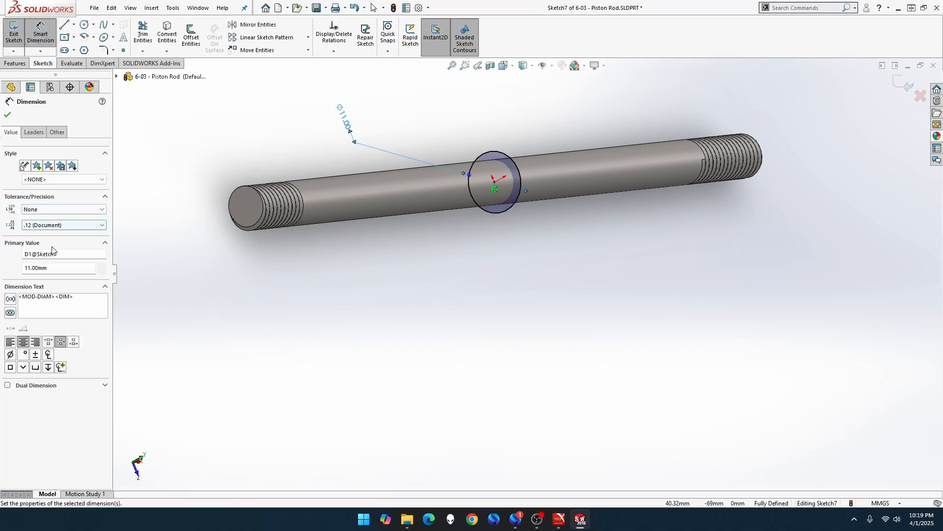
pyautogui.click(15, 33)
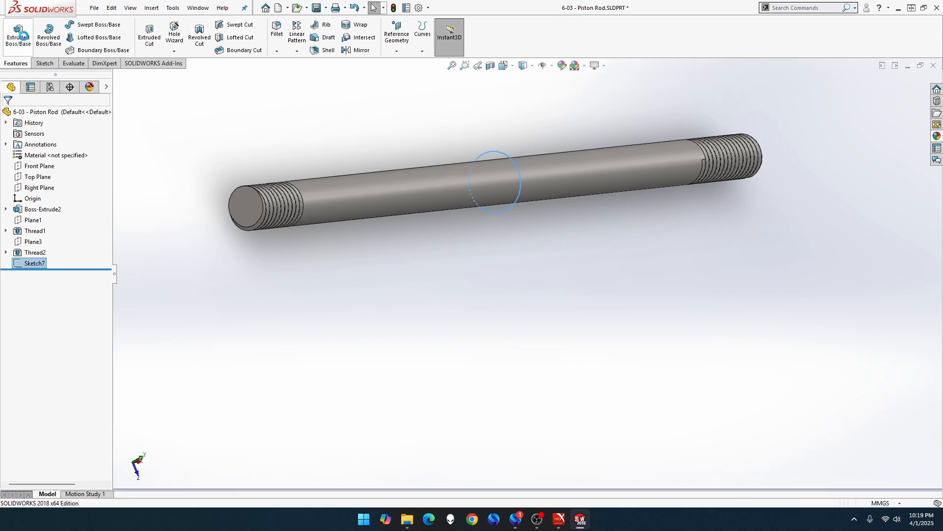
pyautogui.click(20, 33)
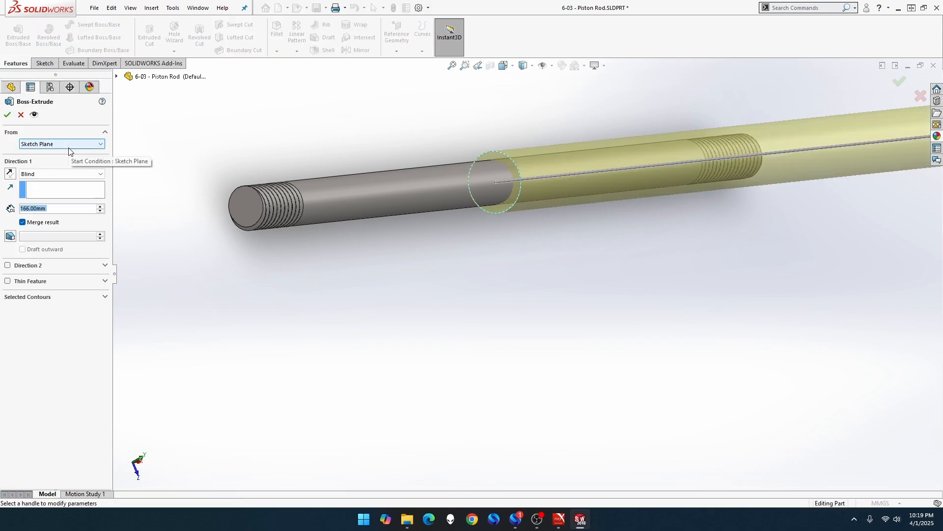
pyautogui.write('135/2')
pyautogui.press('Return')
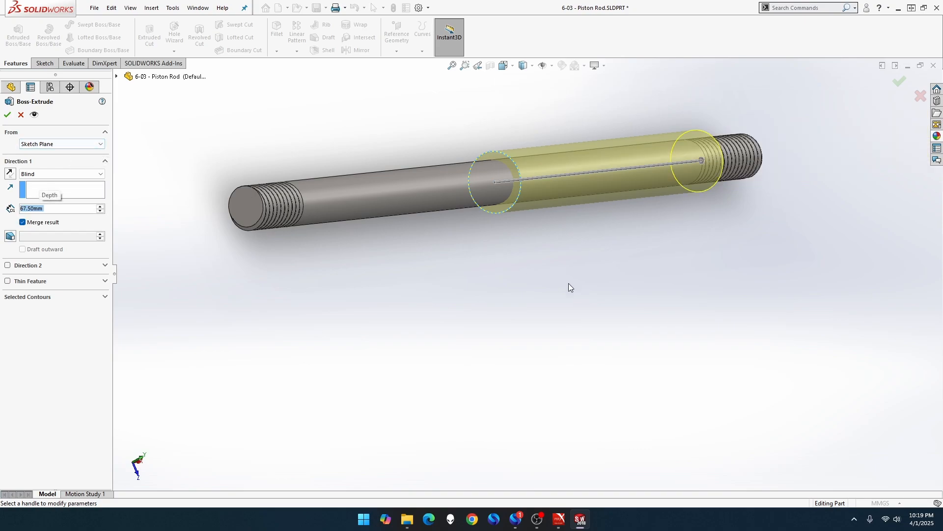
pyautogui.moveTo(569, 287)
pyautogui.mouseDown(button='middle')
pyautogui.moveTo(521, 301)
pyautogui.moveTo(554, 294)
pyautogui.mouseUp(button='middle')
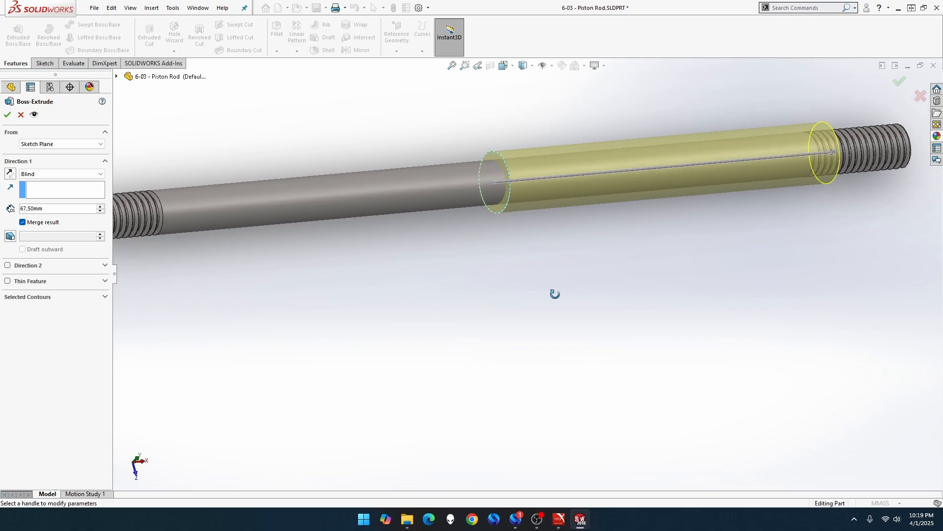
pyautogui.moveTo(555, 293); pyautogui.dragTo(531, 299, button='middle')
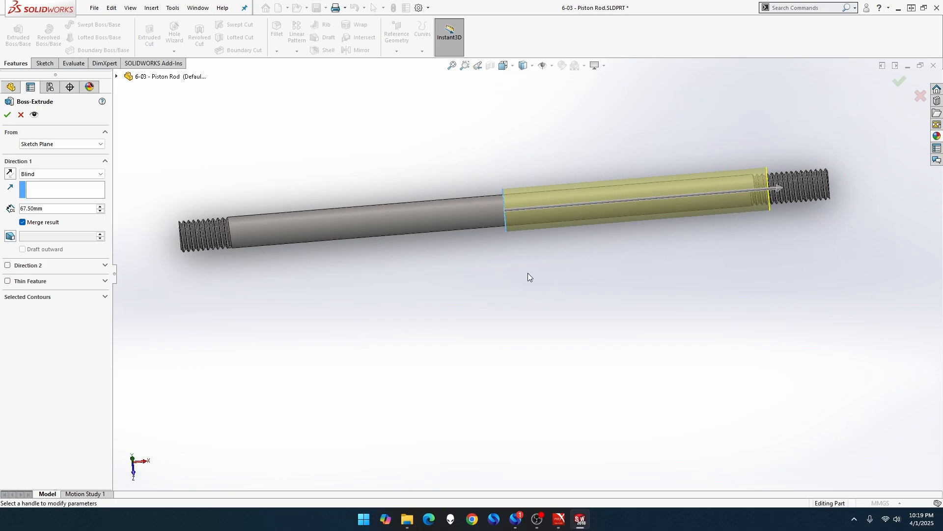
pyautogui.click(8, 266)
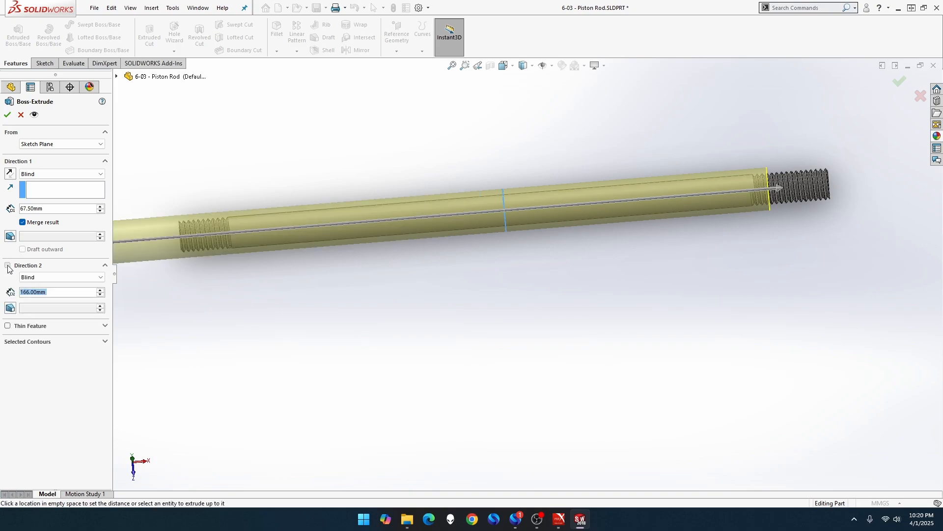
pyautogui.click(48, 292)
pyautogui.moveTo(47, 292); pyautogui.dragTo(20, 292)
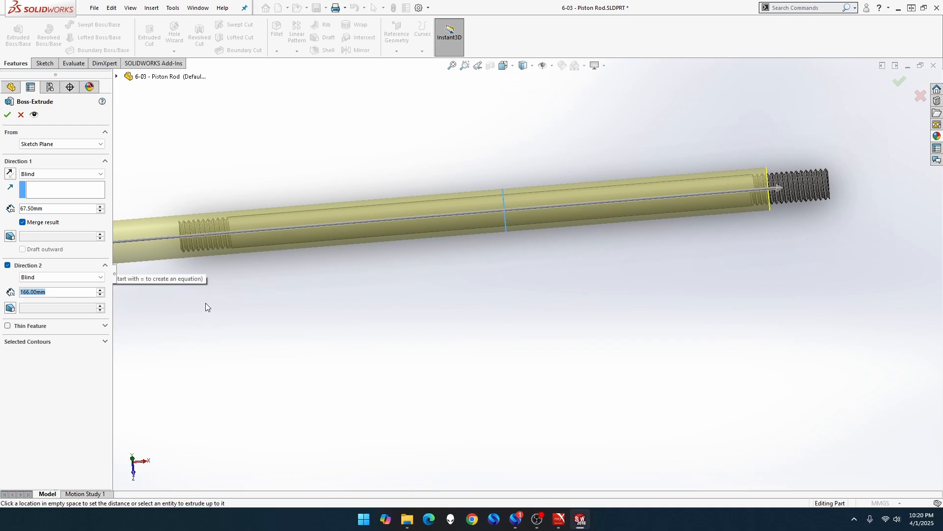
pyautogui.click(20, 115)
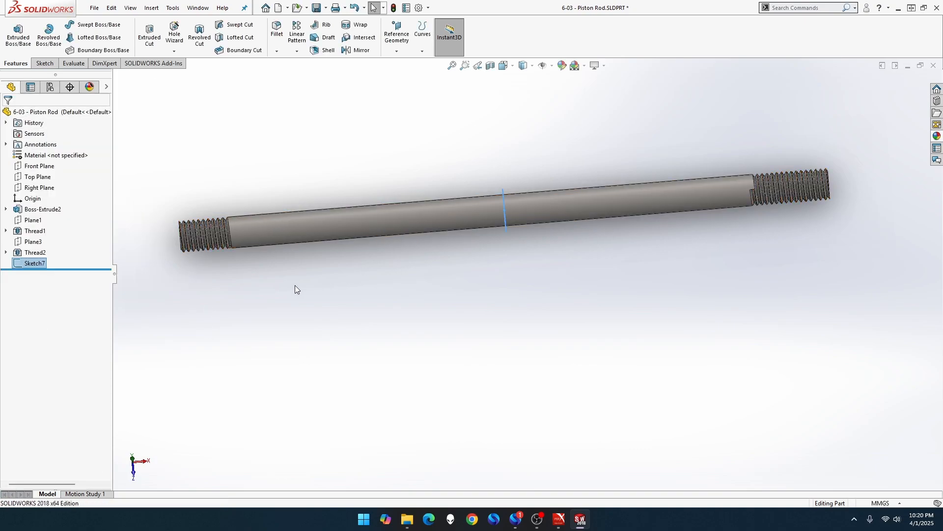
# Step: Delete the 11 mm circle sketch from the model
pyautogui.rightClick(37, 263)
pyautogui.click(33, 266)
pyautogui.press('Delete')
# Step: Create a reference plane offset 19 mm inward from the end face at the rod's longer thread, using the flipped offset direction
pyautogui.moveTo(267, 305)
pyautogui.mouseDown(button='middle')
pyautogui.moveTo(394, 278)
pyautogui.moveTo(337, 302)
pyautogui.moveTo(344, 311)
pyautogui.mouseUp(button='middle')
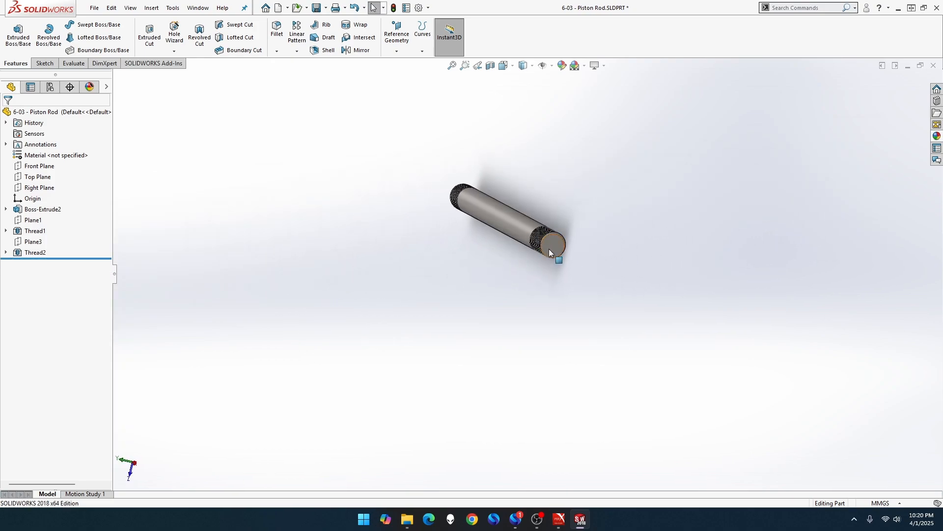
pyautogui.click(396, 50)
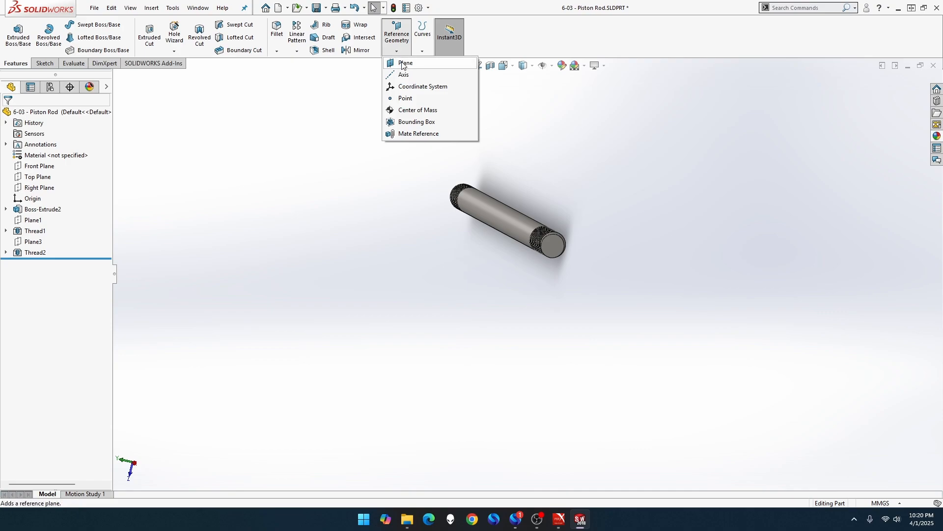
pyautogui.click(402, 61)
pyautogui.click(555, 246)
pyautogui.moveTo(555, 247); pyautogui.dragTo(559, 312, button='middle')
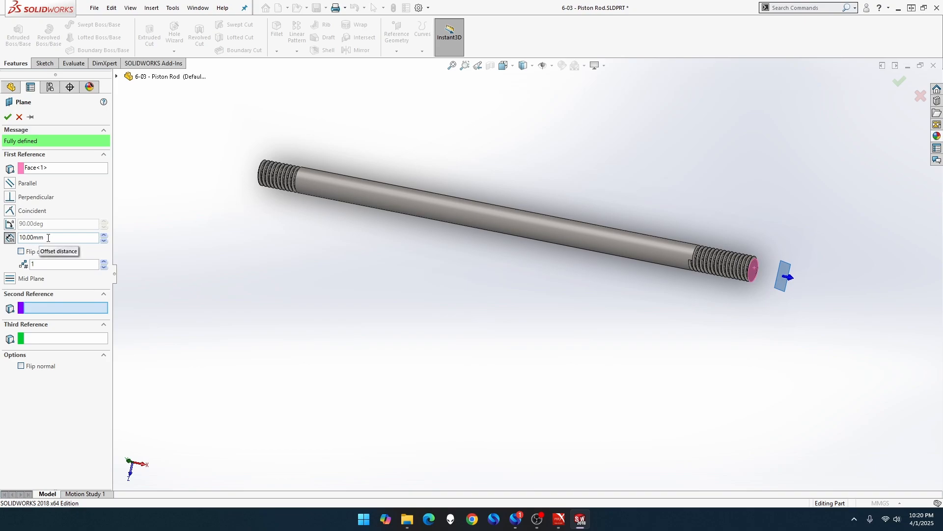
pyautogui.click(14, 239)
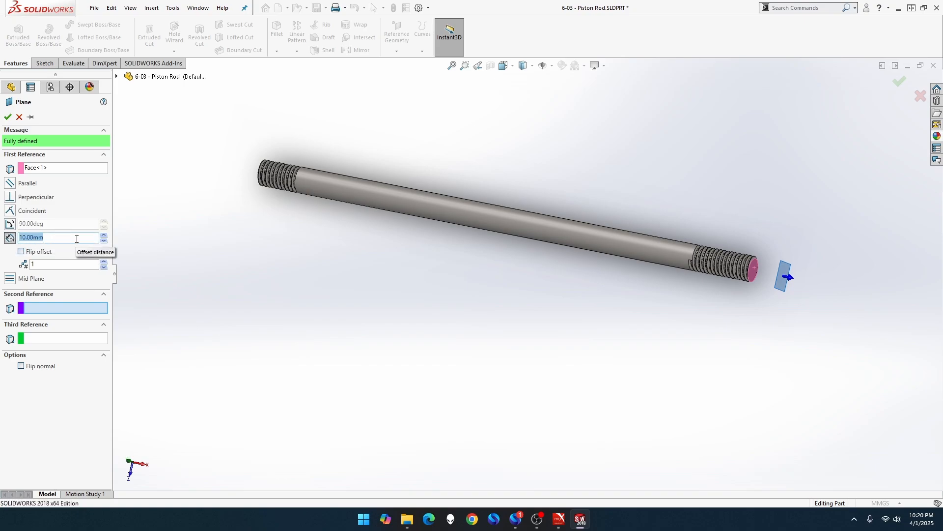
pyautogui.write('19')
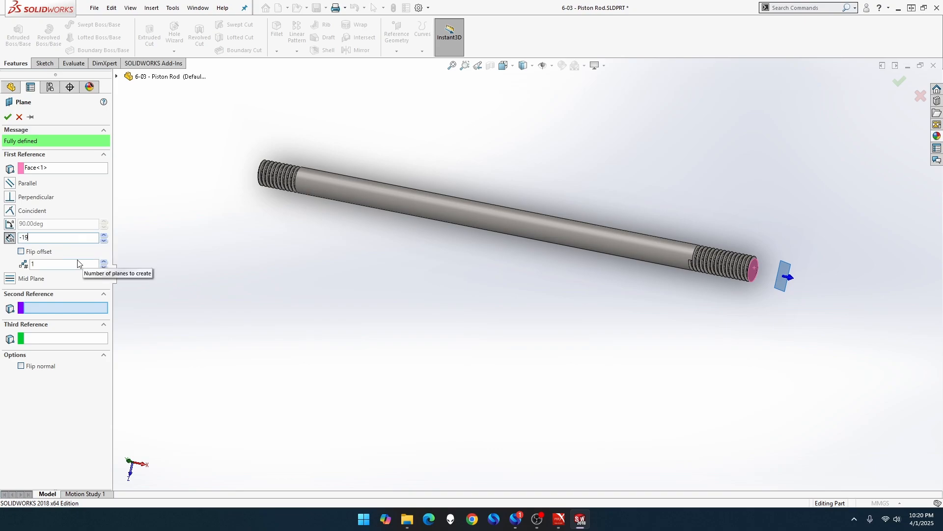
pyautogui.click(51, 256)
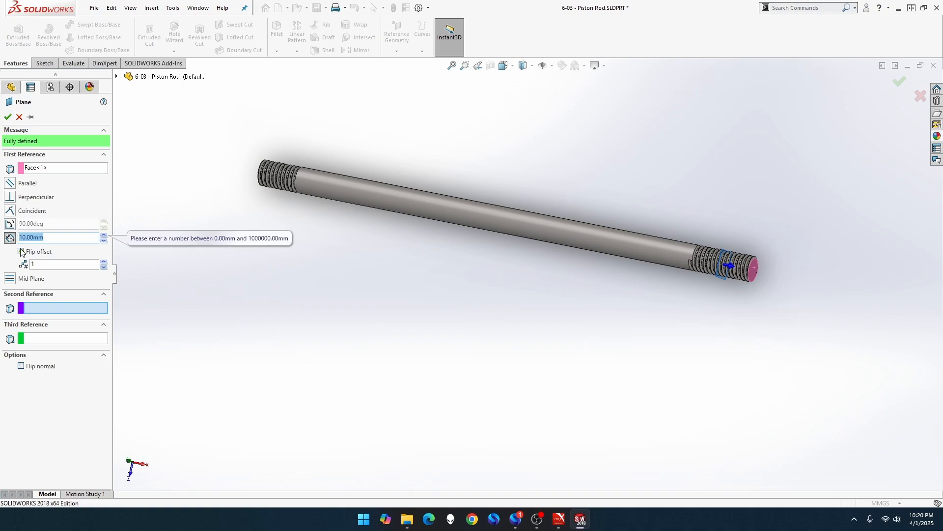
pyautogui.write('1')
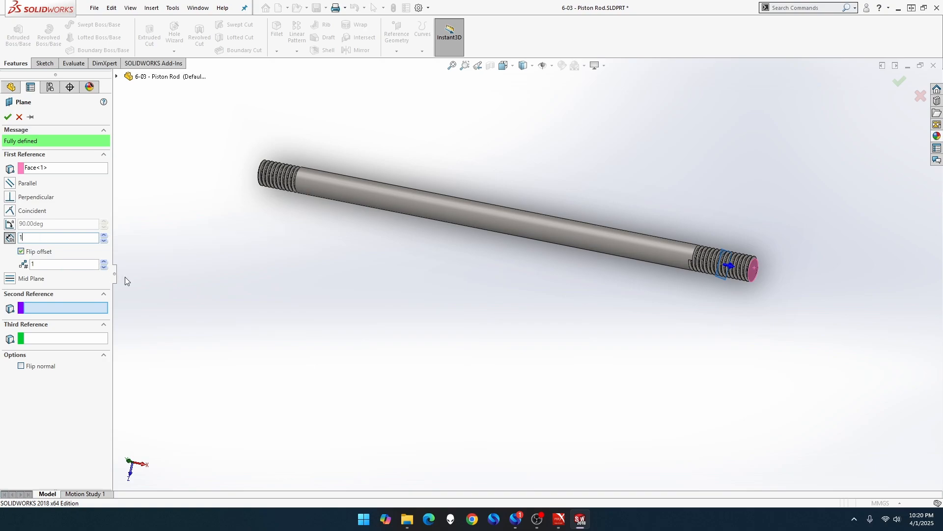
pyautogui.write('9')
pyautogui.press('Return')
pyautogui.click(7, 116)
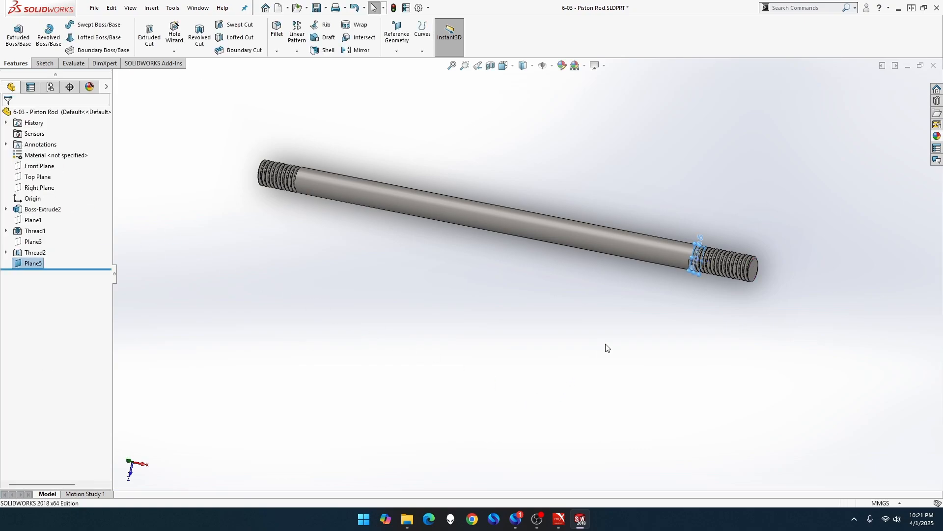
# Step: Sketch a circle about 25 mm in diameter on the new offset plane, centred on the rod's axis
pyautogui.scroll(-2, 614, 339)
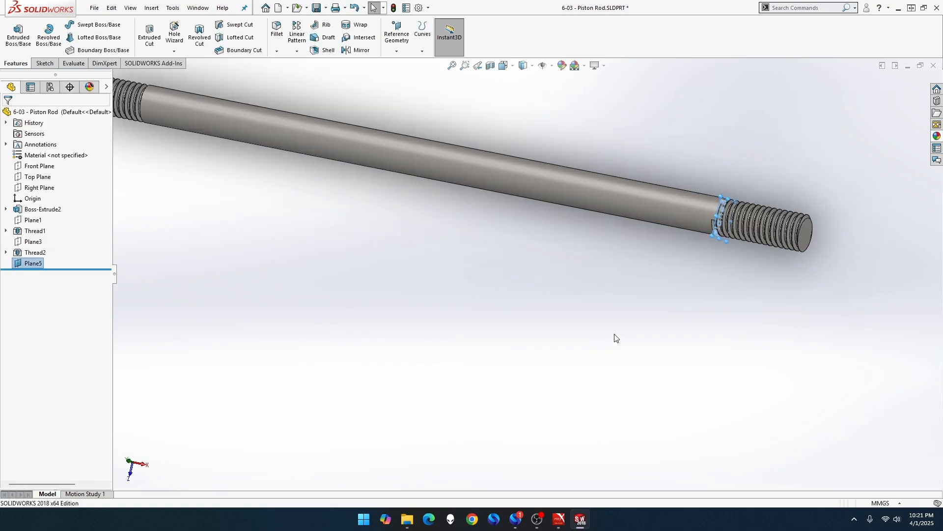
pyautogui.rightClick(31, 263)
pyautogui.click(38, 252)
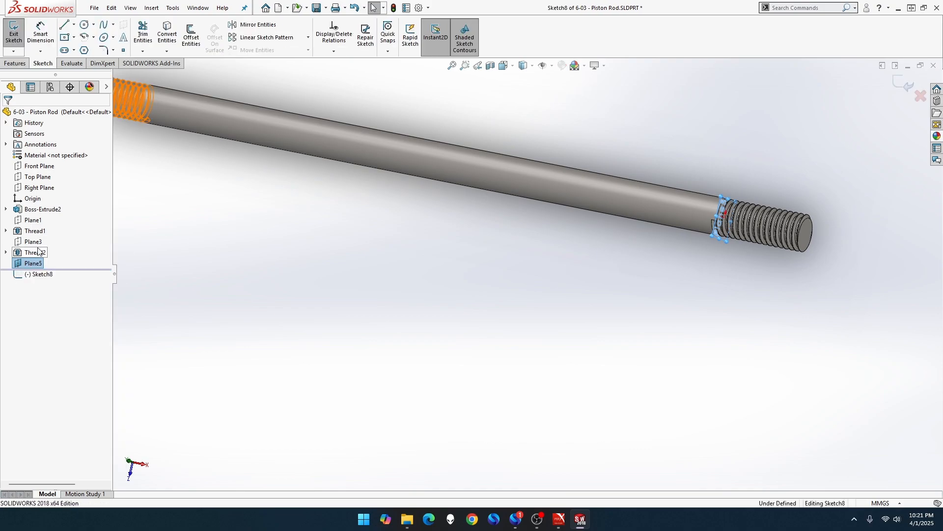
pyautogui.click(84, 24)
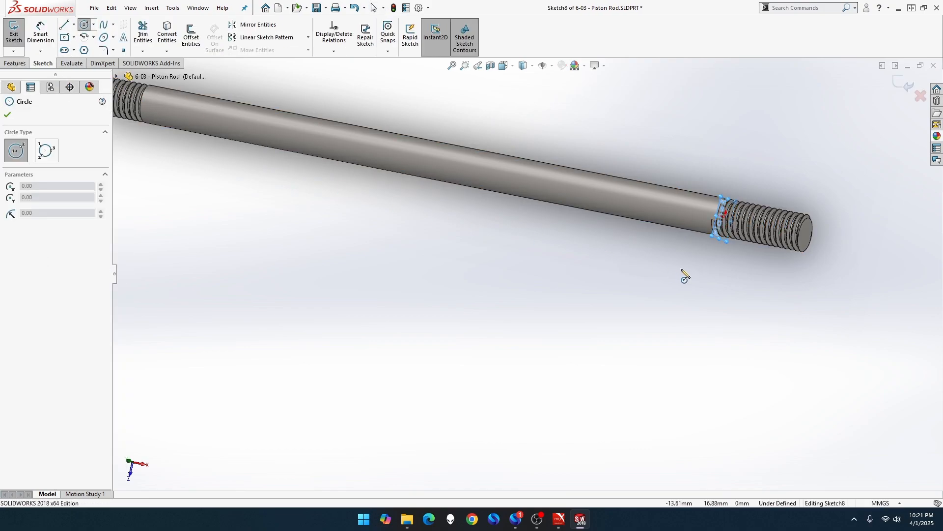
pyautogui.scroll(-2, 718, 264)
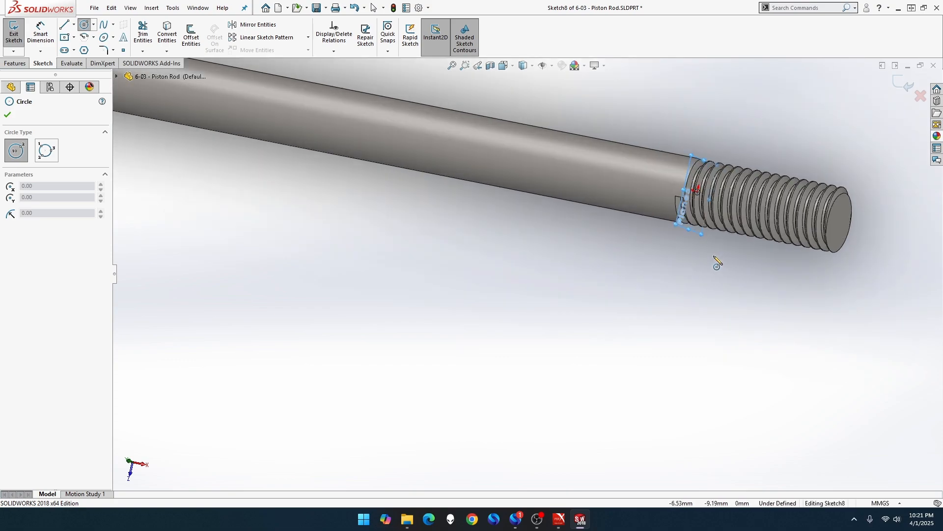
pyautogui.scroll(-2, 717, 264)
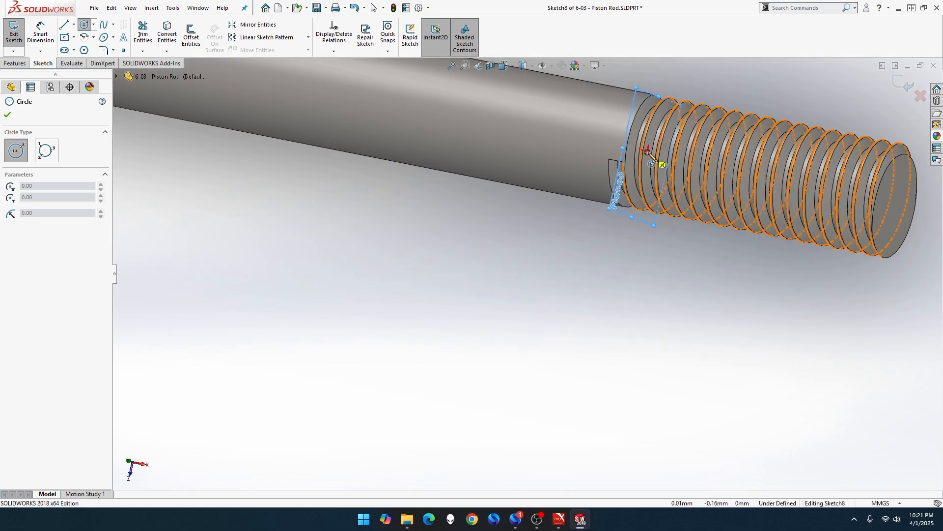
pyautogui.scroll(2, 649, 155)
pyautogui.click(612, 219)
pyautogui.click(646, 244)
pyautogui.scroll(3, 651, 275)
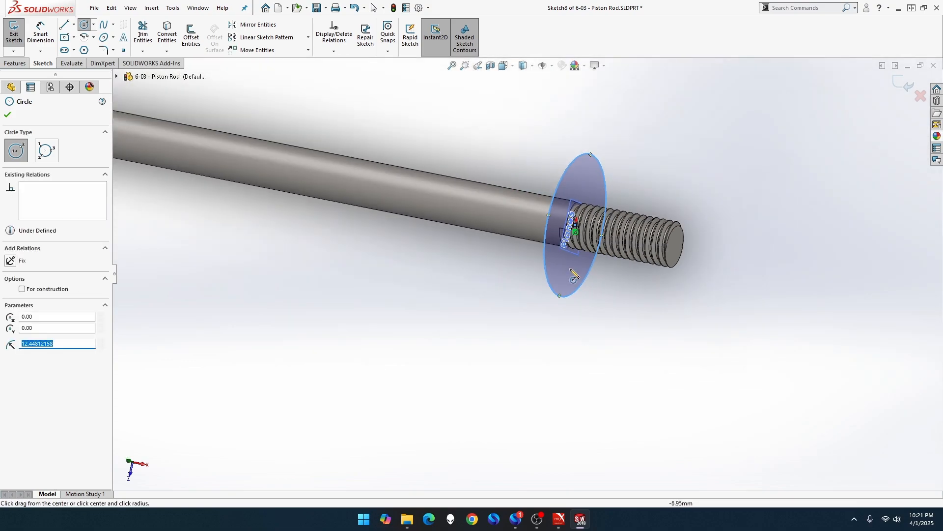
pyautogui.moveTo(239, 163)
pyautogui.mouseDown(button='middle')
pyautogui.moveTo(265, 183)
pyautogui.moveTo(516, 233)
pyautogui.moveTo(480, 290)
pyautogui.moveTo(469, 281)
pyautogui.mouseUp(button='middle')
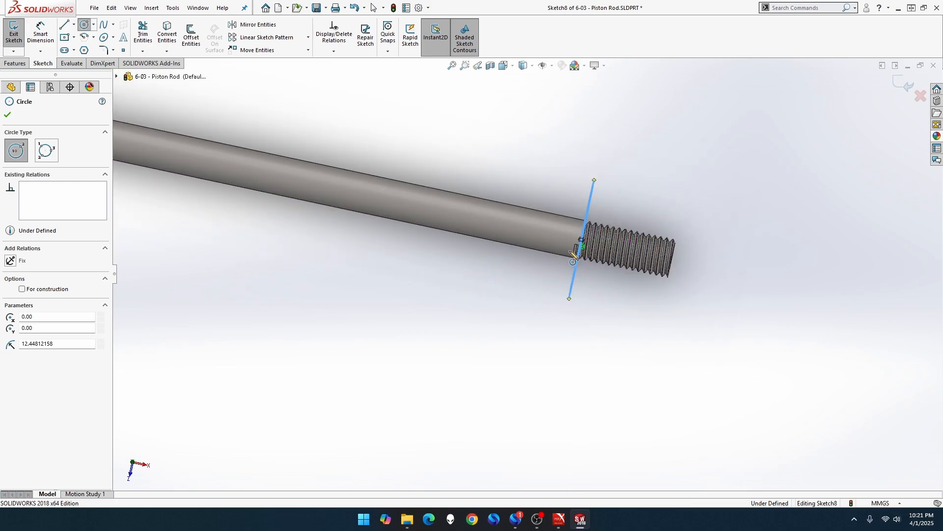
# Step: Dimension the circle on the offset plane to a diameter of 11 mm and finish the sketch
pyautogui.press('d')
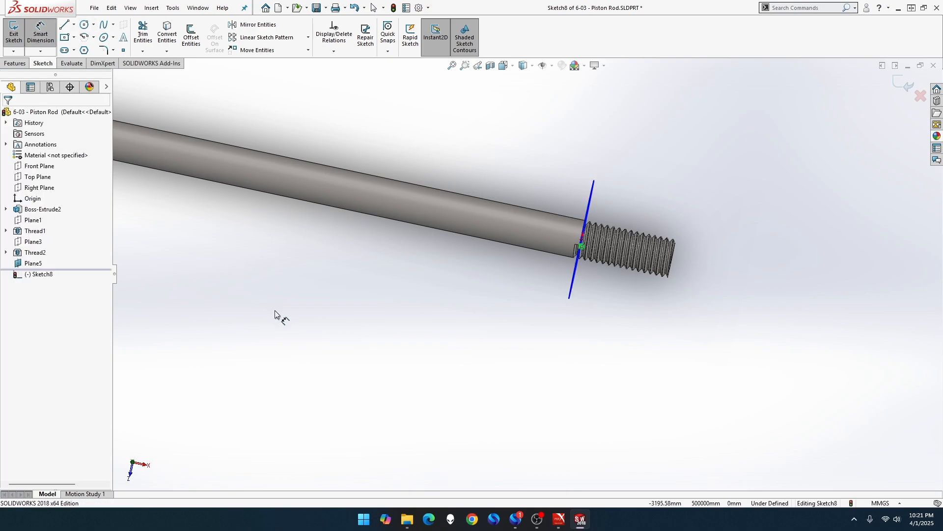
pyautogui.moveTo(302, 320); pyautogui.dragTo(299, 319, button='middle')
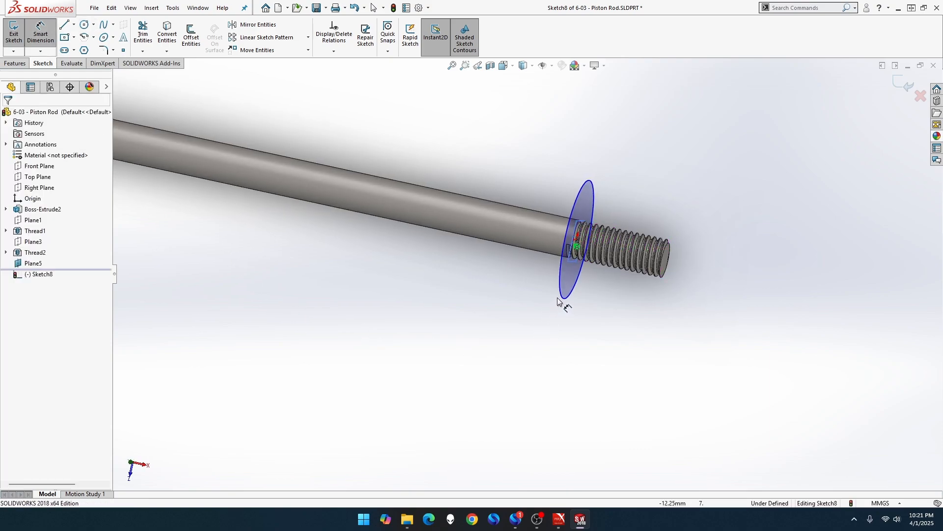
pyautogui.click(564, 296)
pyautogui.click(532, 315)
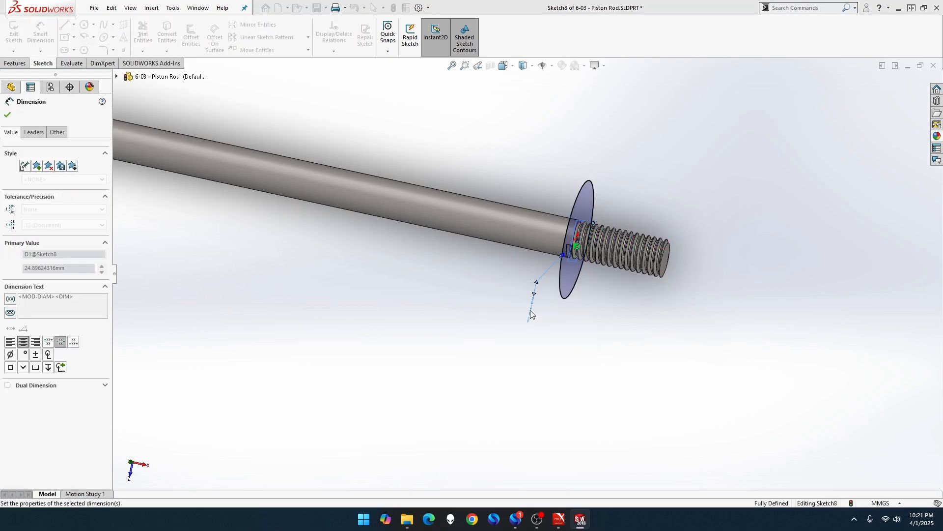
pyautogui.write('11')
pyautogui.press('Return')
pyautogui.scroll(6, 526, 317)
pyautogui.scroll(-3, 355, 249)
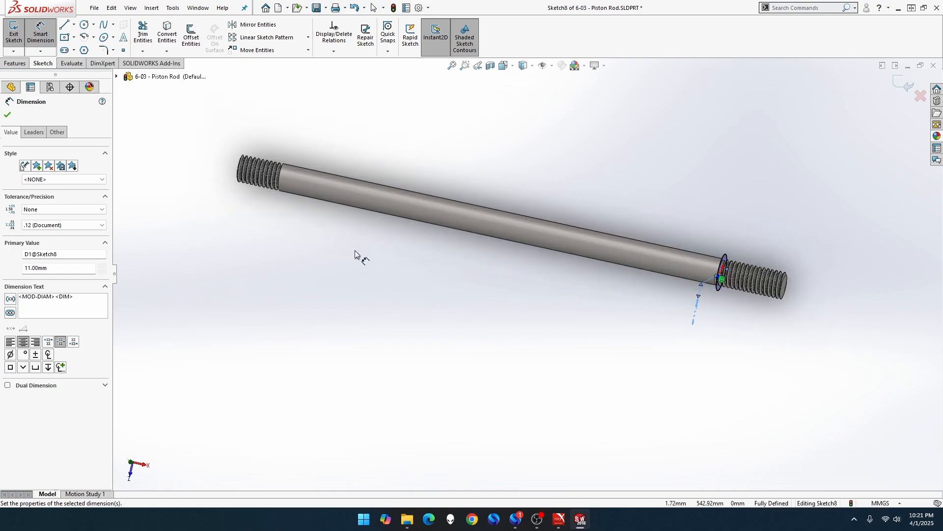
pyautogui.scroll(1, 354, 250)
pyautogui.scroll(-6, 329, 210)
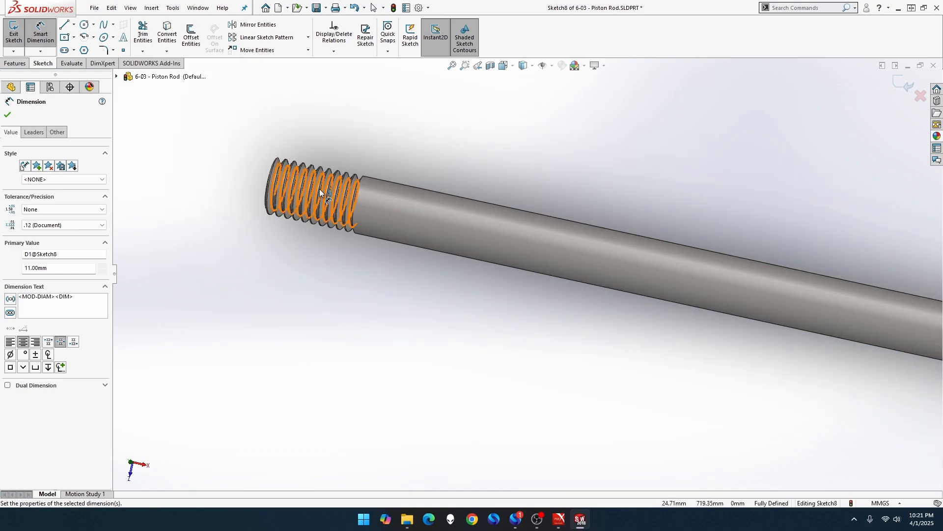
pyautogui.click(14, 33)
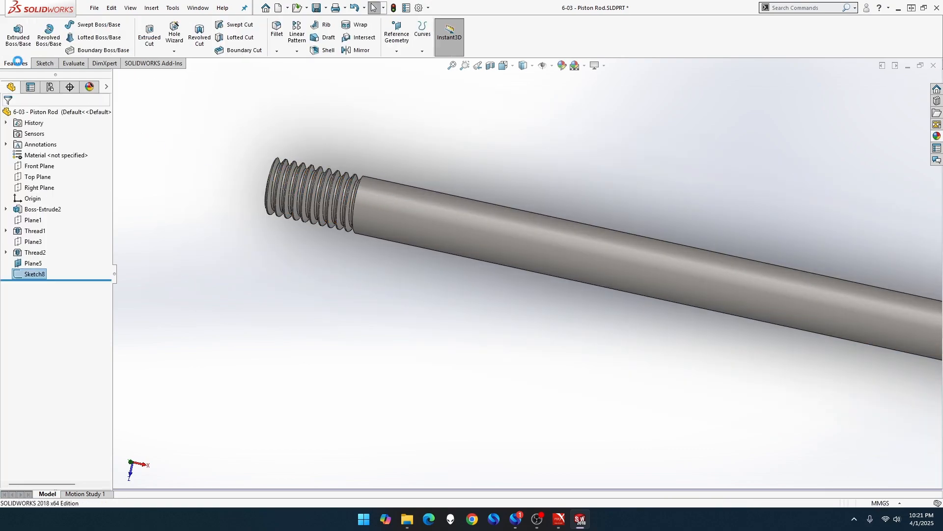
# Step: Extrude the 11 mm circle 135 mm blind in the reversed direction along the rod, merged with the existing body
pyautogui.click(16, 37)
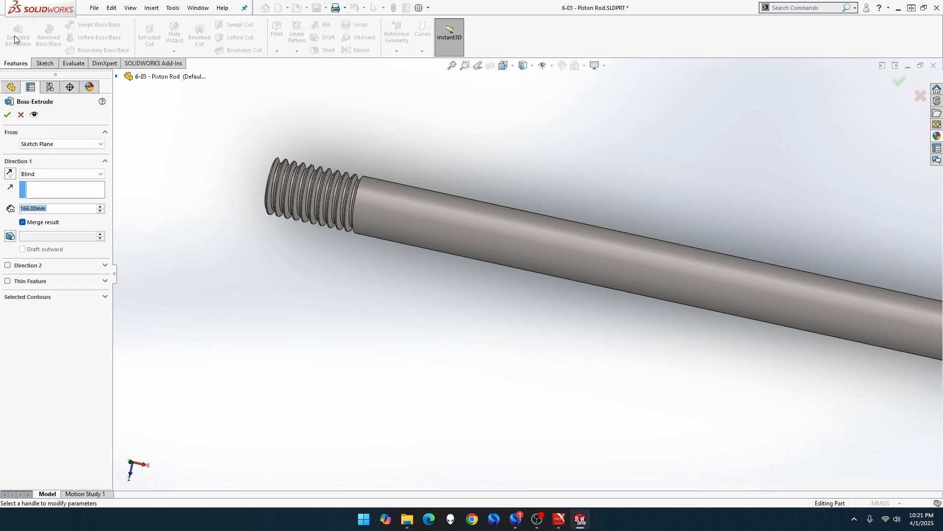
pyautogui.write('1')
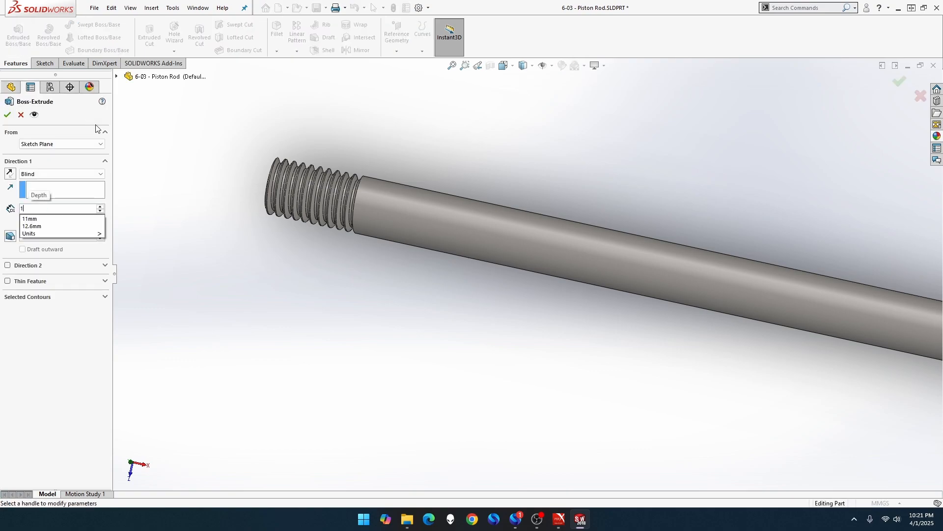
pyautogui.write('35')
pyautogui.press('Return')
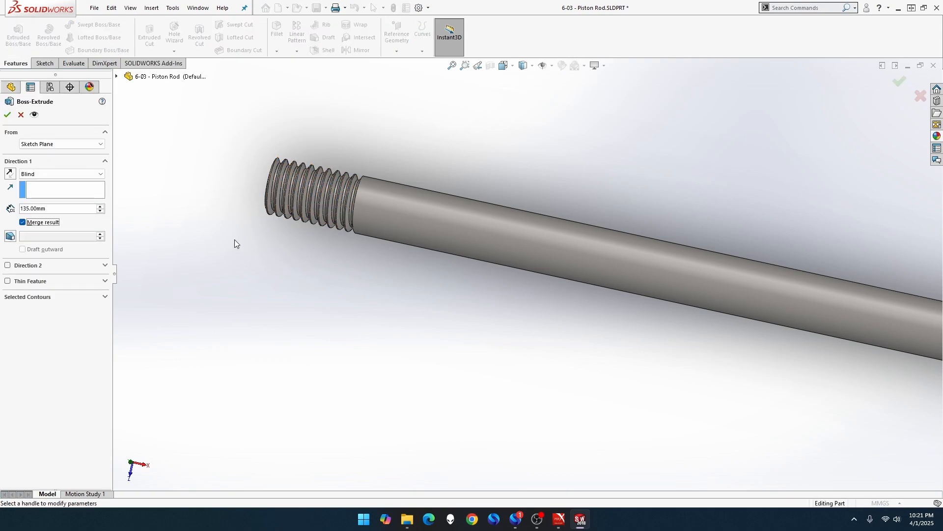
pyautogui.click(10, 174)
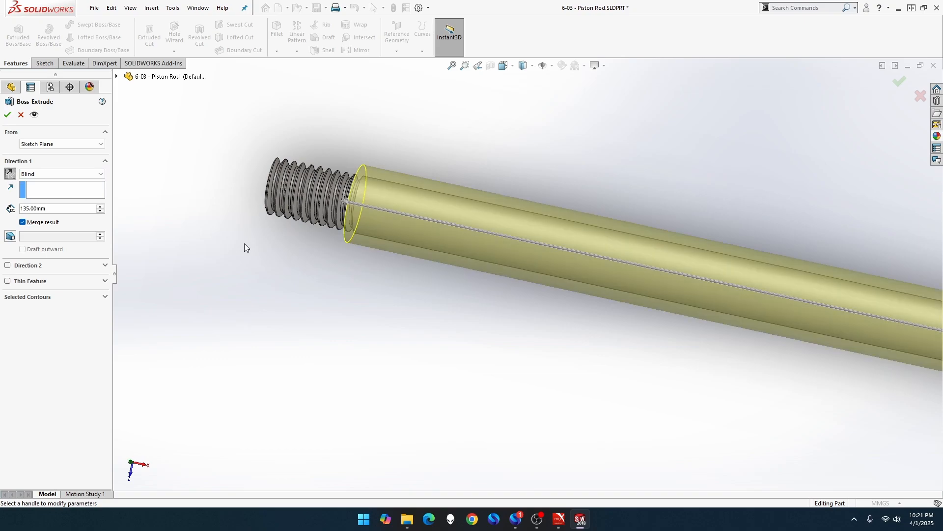
pyautogui.moveTo(258, 247); pyautogui.dragTo(266, 252, button='middle')
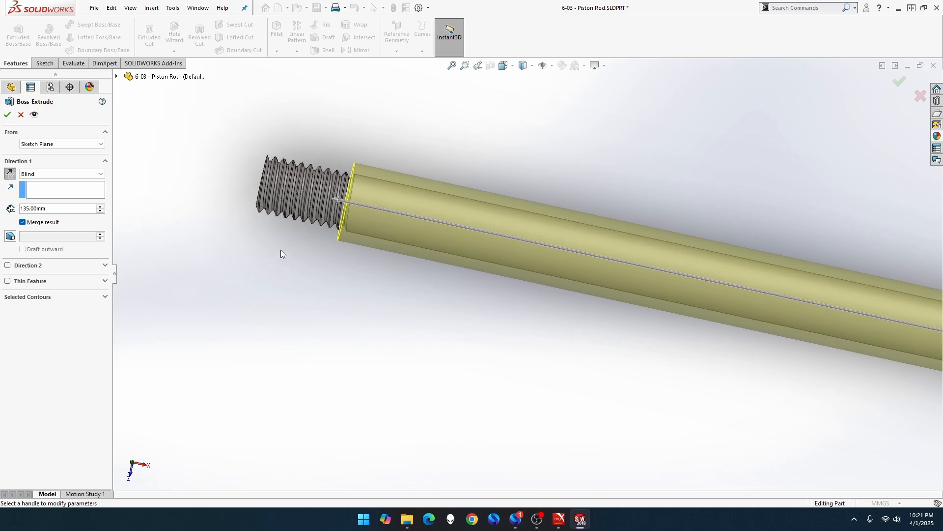
pyautogui.click(7, 114)
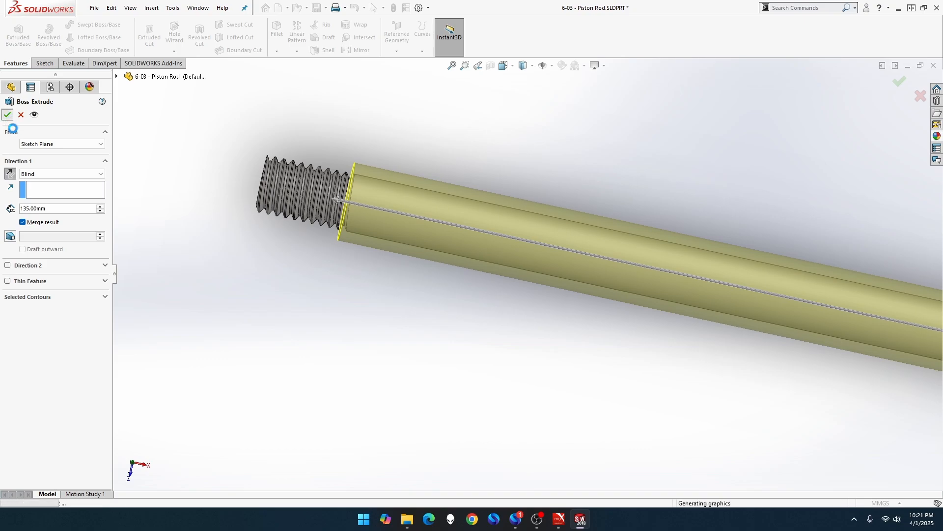
# Step: Examine the shoulder where the thicker middle section meets the rod's shorter thread, and the rod as a whole
pyautogui.moveTo(203, 270); pyautogui.dragTo(432, 283, button='middle')
pyautogui.scroll(-5, 490, 281)
pyautogui.scroll(4, 491, 276)
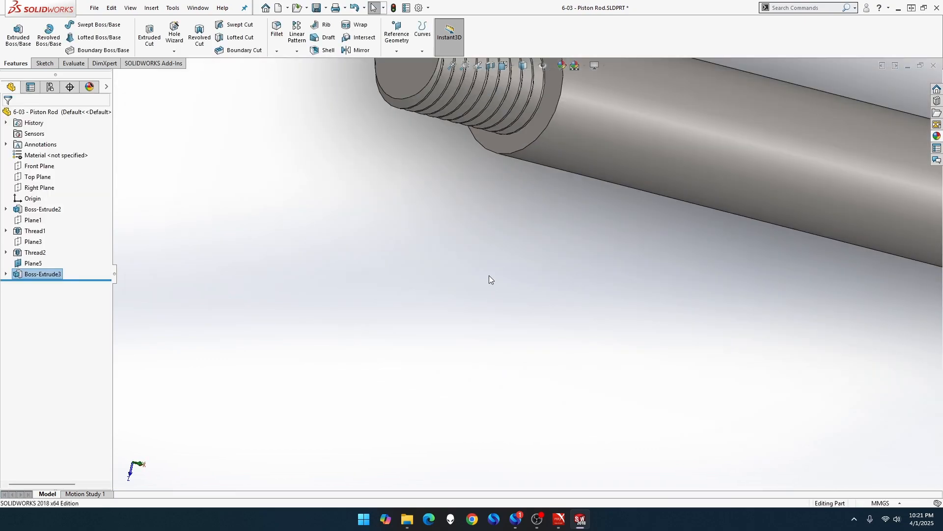
pyautogui.scroll(-6, 546, 193)
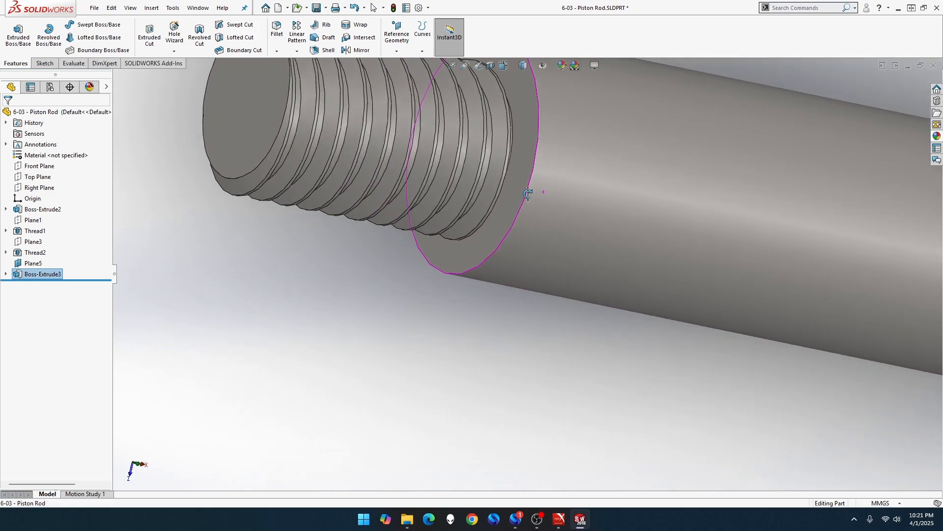
pyautogui.moveTo(517, 183); pyautogui.dragTo(496, 188, button='middle')
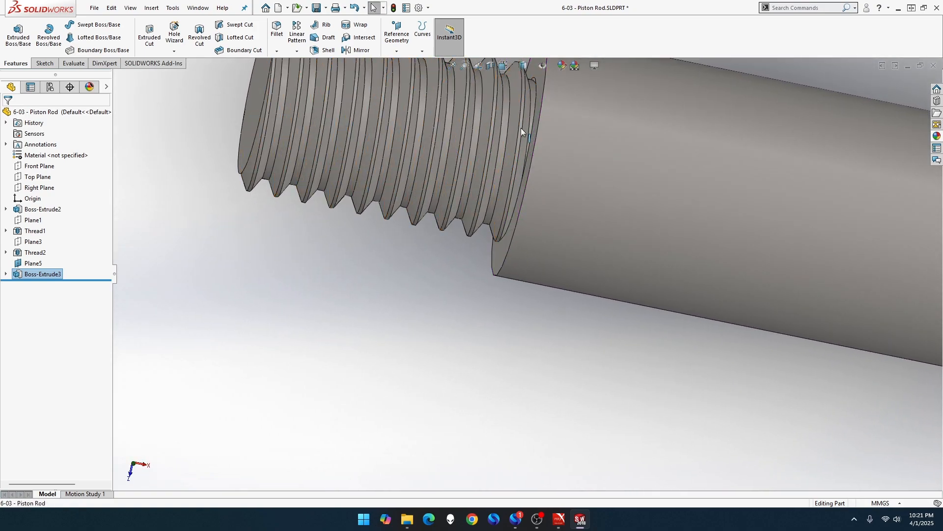
pyautogui.scroll(-2, 540, 88)
pyautogui.scroll(-2, 540, 88)
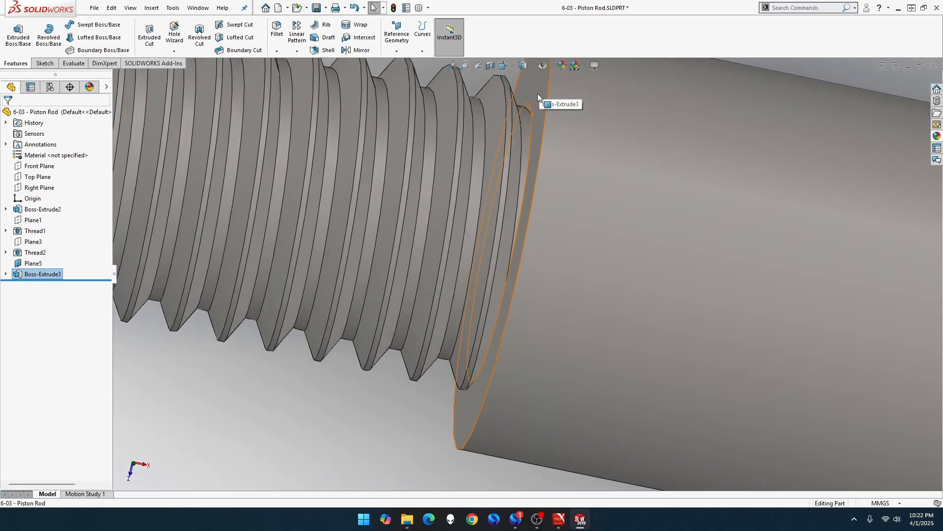
pyautogui.scroll(4, 537, 153)
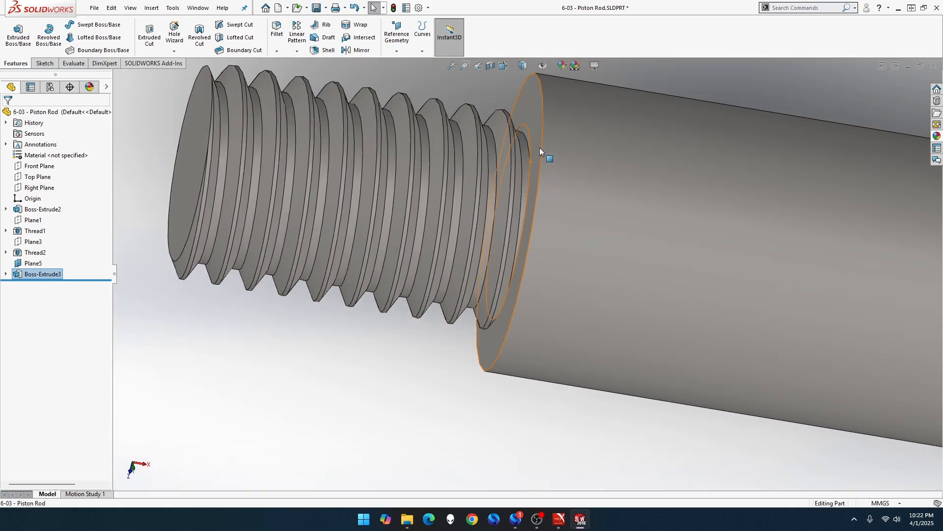
pyautogui.scroll(-3, 591, 71)
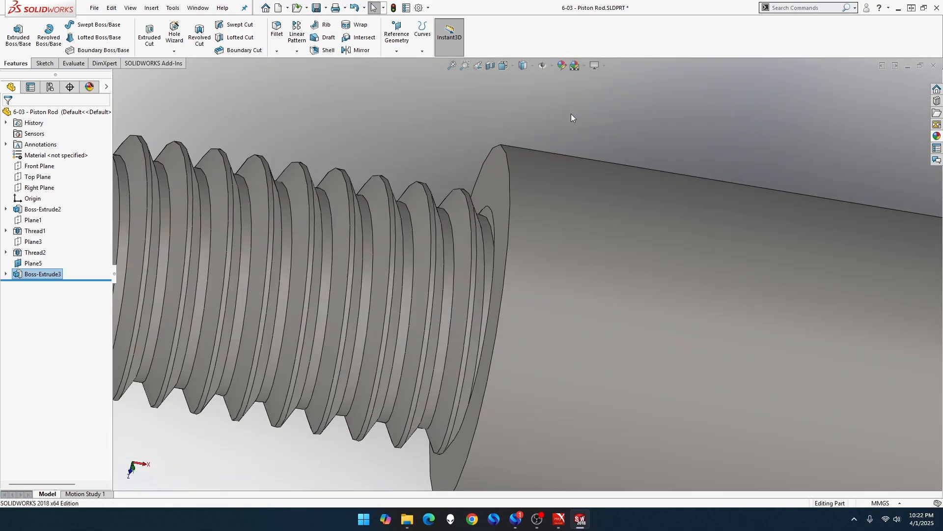
pyautogui.moveTo(571, 114); pyautogui.dragTo(571, 157, button='middle')
pyautogui.scroll(6, 572, 150)
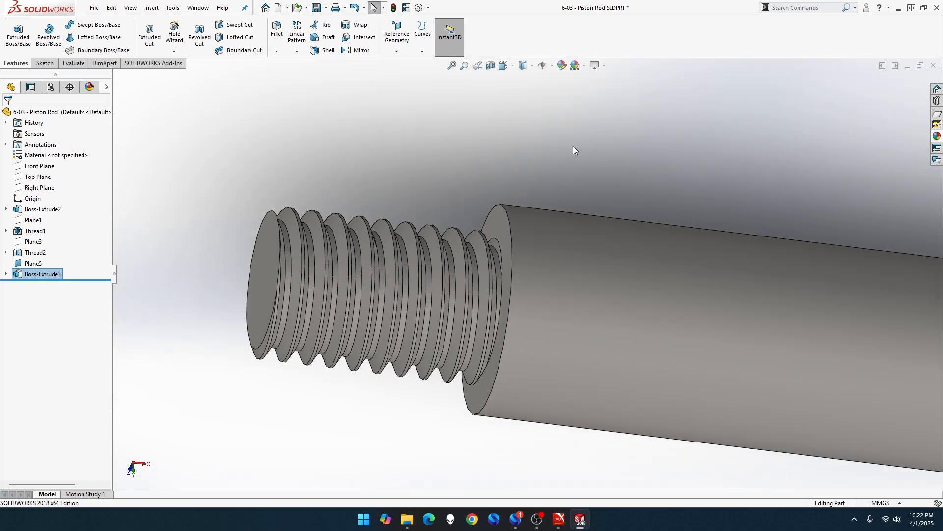
pyautogui.scroll(1, 523, 402)
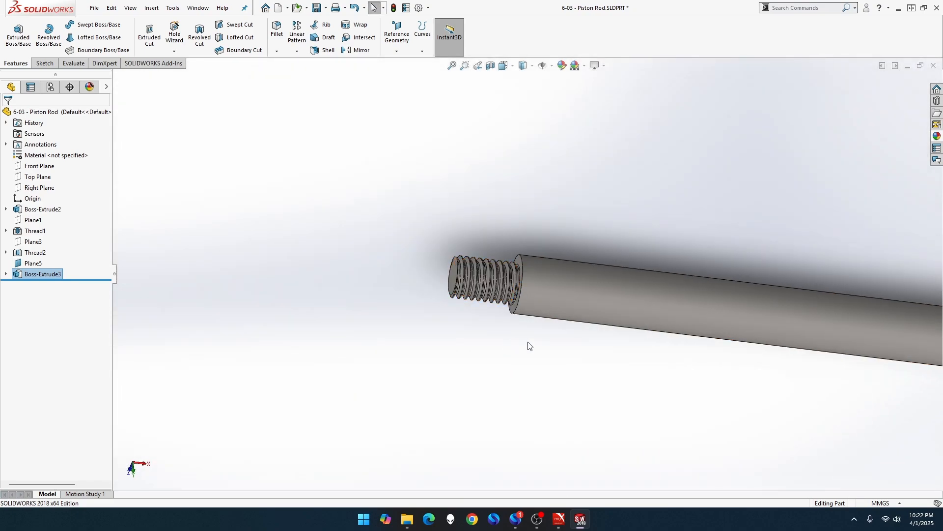
pyautogui.scroll(2, 528, 346)
pyautogui.moveTo(452, 76); pyautogui.dragTo(495, 328, button='middle')
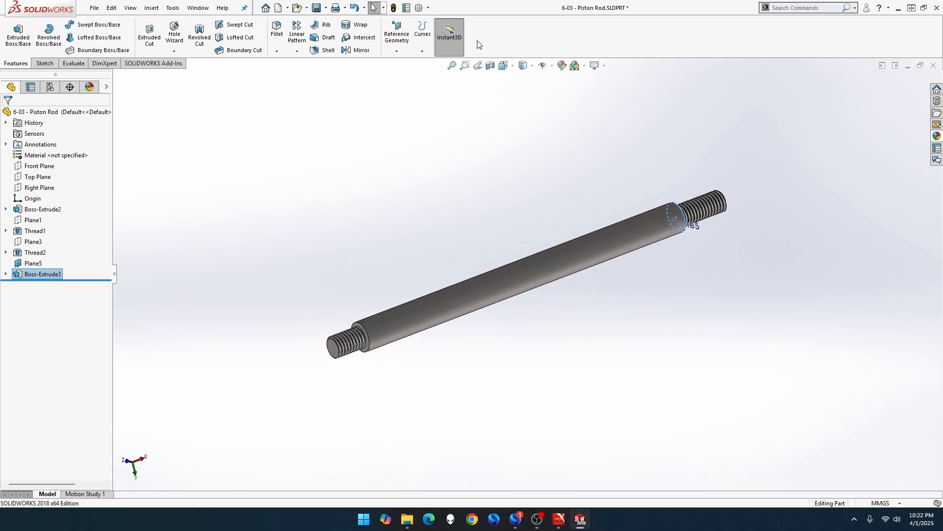
# Step: Hide the offset reference plane at the shoulder by the rod's longer thread
pyautogui.click(451, 66)
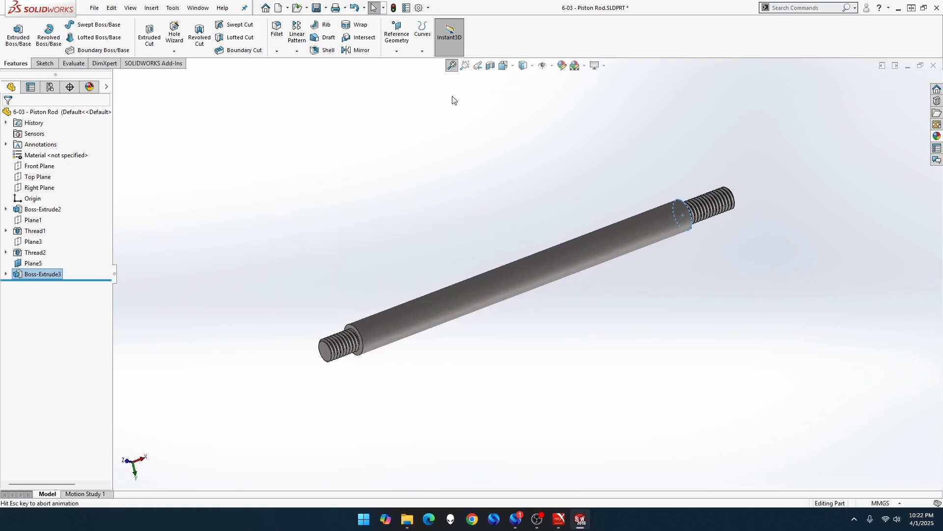
pyautogui.click(492, 285)
pyautogui.click(474, 234)
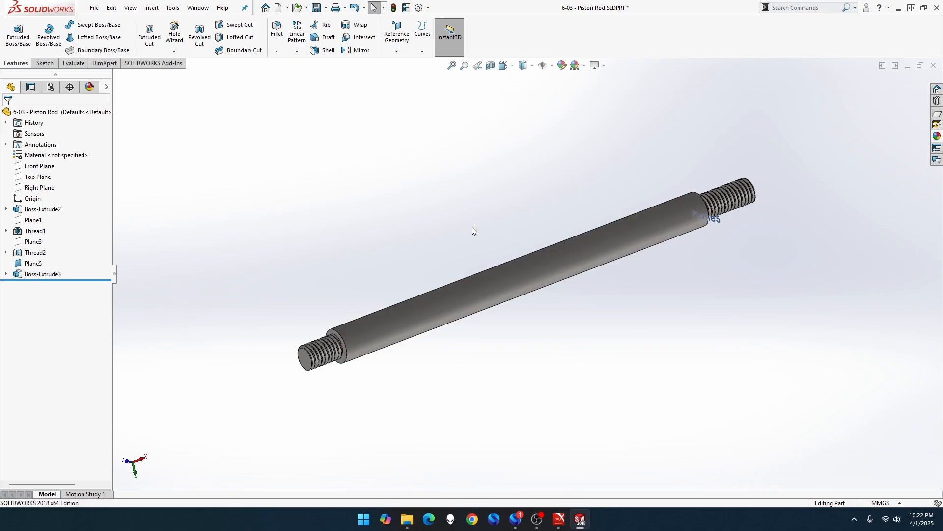
pyautogui.scroll(2, 473, 228)
pyautogui.scroll(-4, 484, 234)
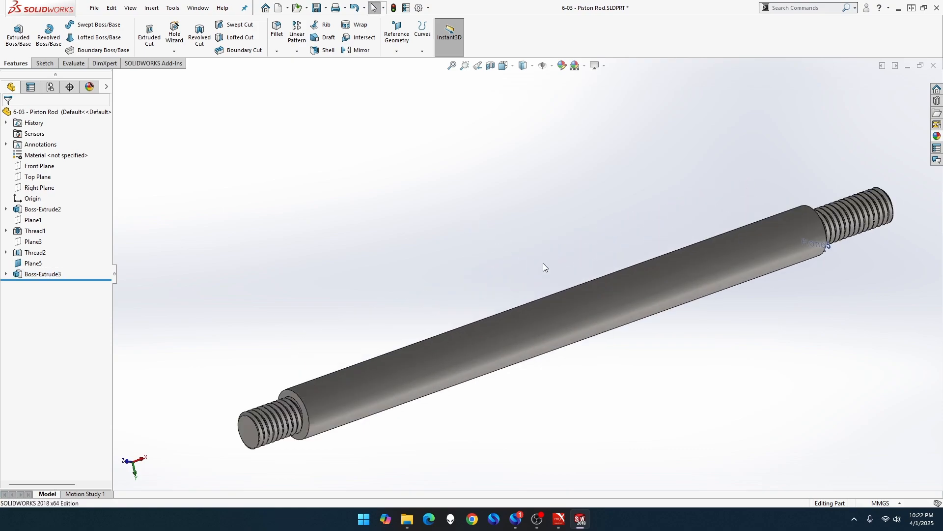
pyautogui.rightClick(44, 264)
pyautogui.click(65, 253)
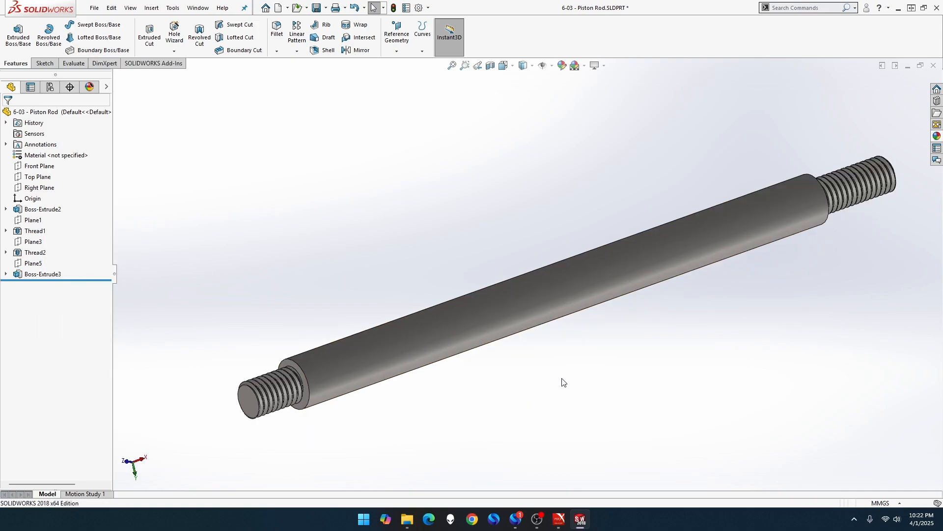
pyautogui.press('f')
pyautogui.scroll(-2, 837, 270)
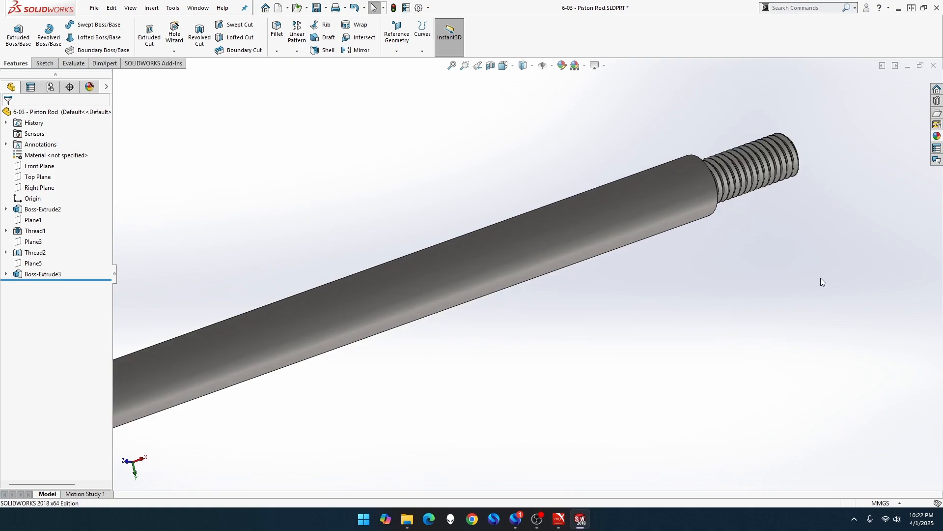
pyautogui.scroll(2, 718, 308)
pyautogui.scroll(1, 594, 352)
pyautogui.scroll(-2, 357, 369)
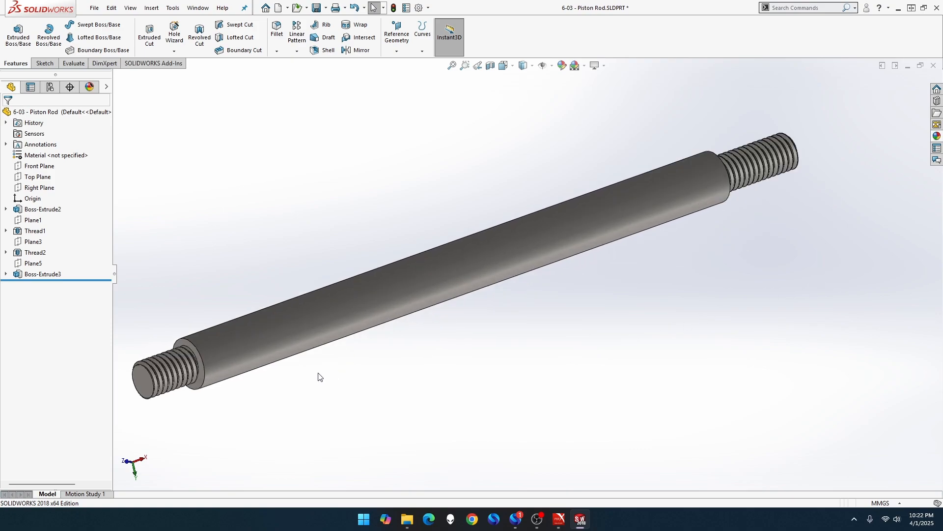
pyautogui.scroll(-1, 145, 395)
pyautogui.scroll(1, 142, 403)
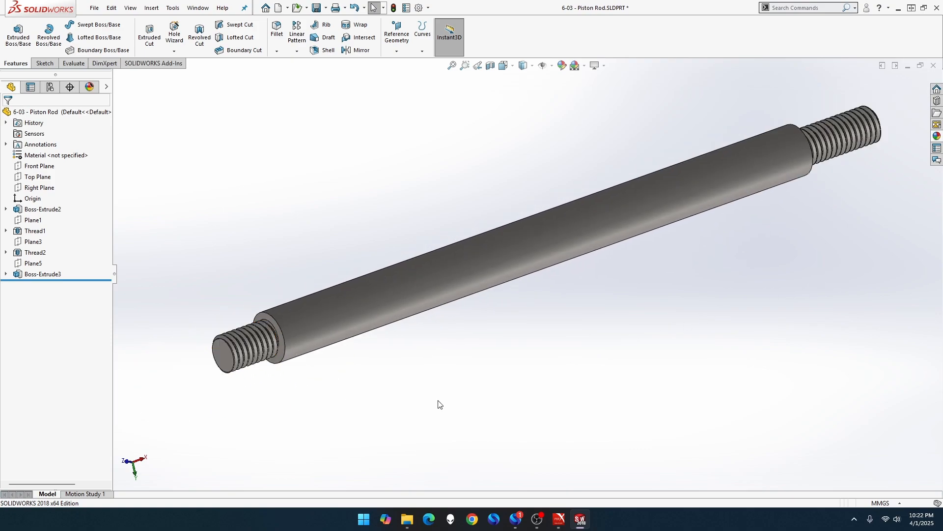